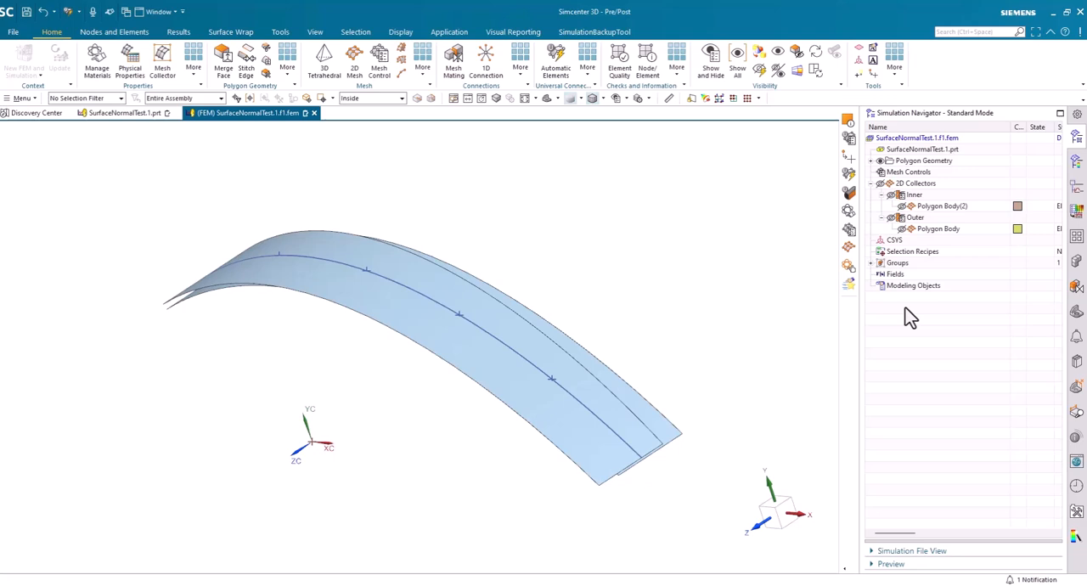
pyautogui.click(905, 316)
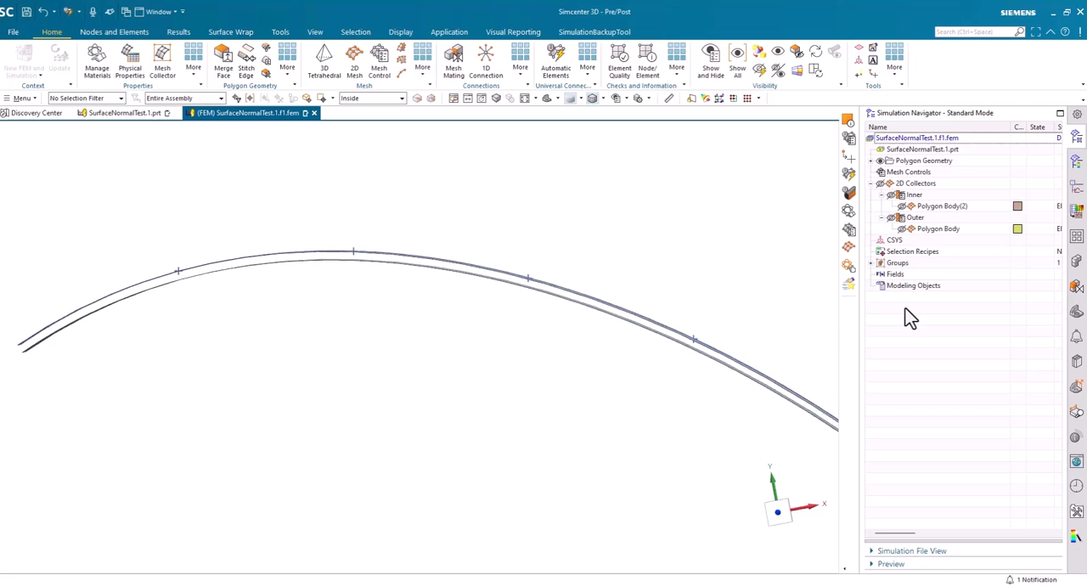
pyautogui.moveTo(911, 318); pyautogui.dragTo(586, 191, button='middle')
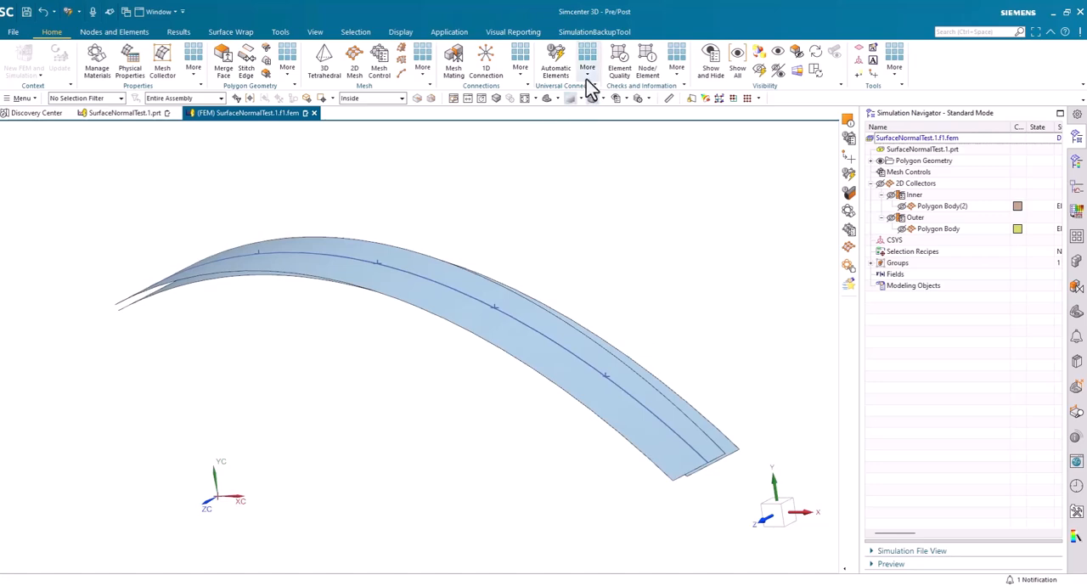
# Start a sealing connection and assign the upper curved face as the first flange and the lower curved face as the second
pyautogui.click(587, 81)
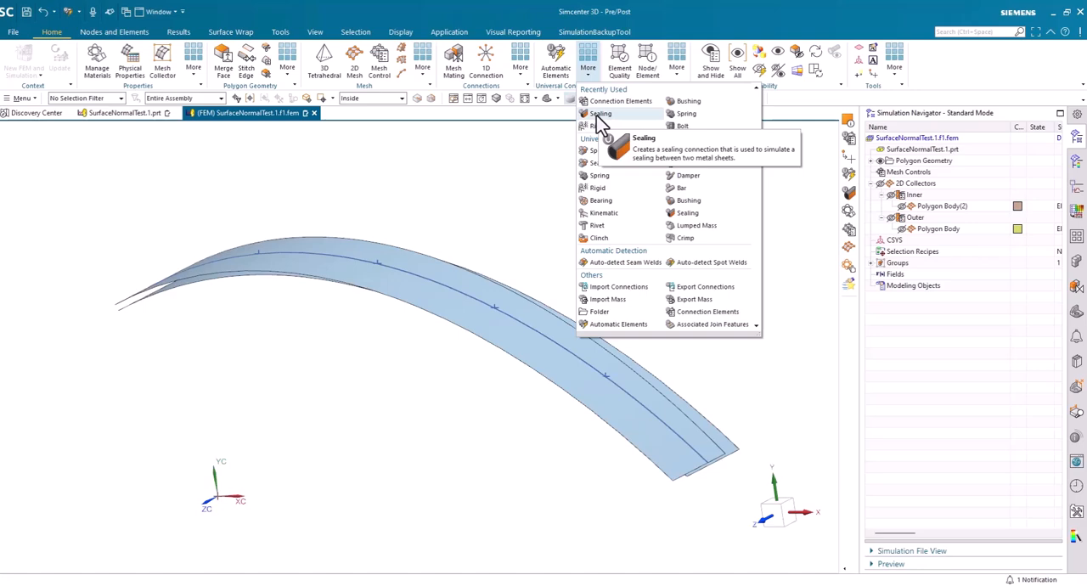
pyautogui.click(601, 115)
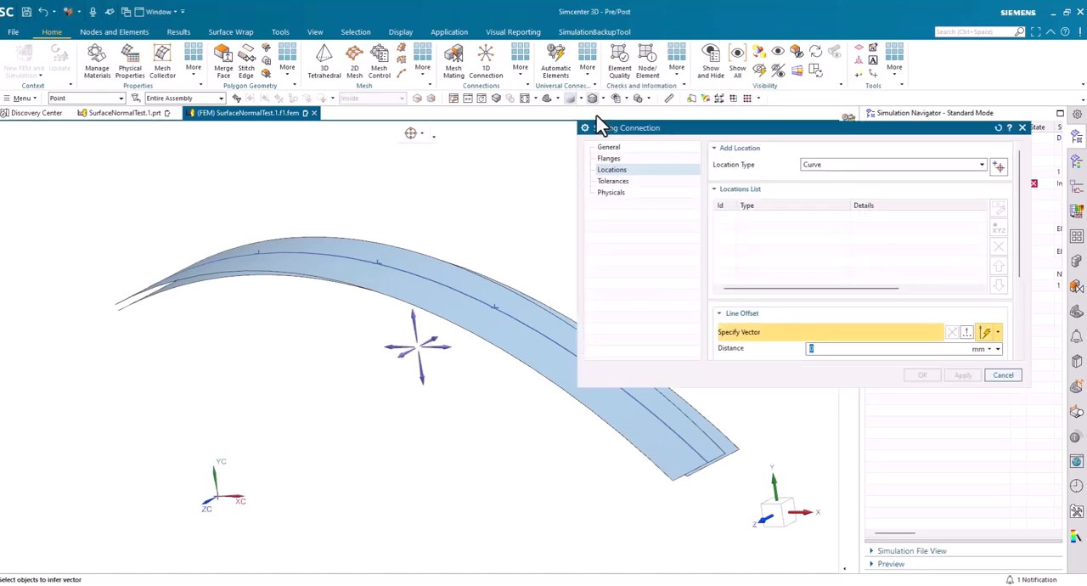
pyautogui.click(608, 147)
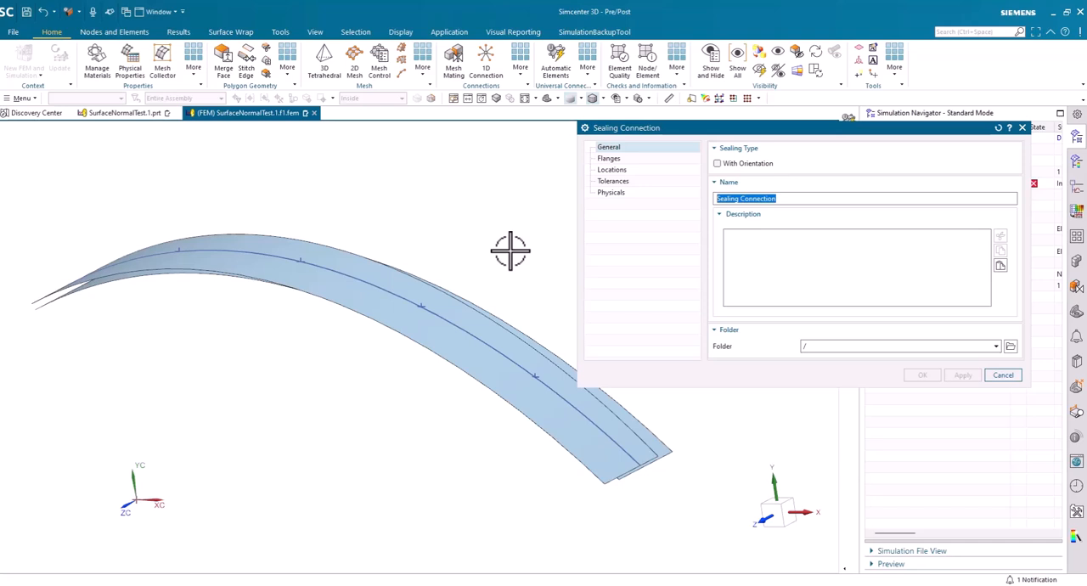
pyautogui.click(610, 159)
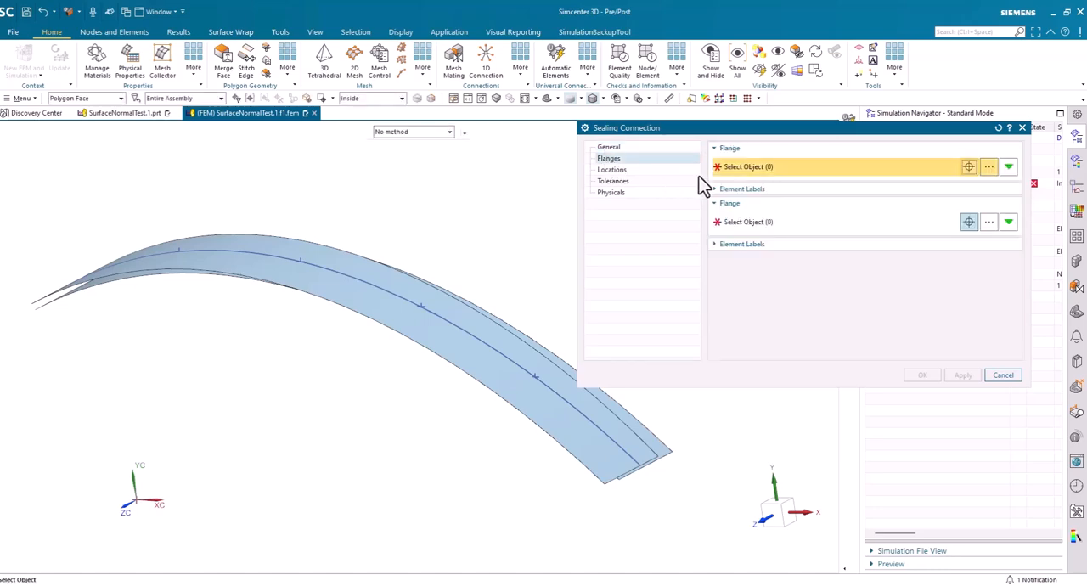
pyautogui.click(511, 366)
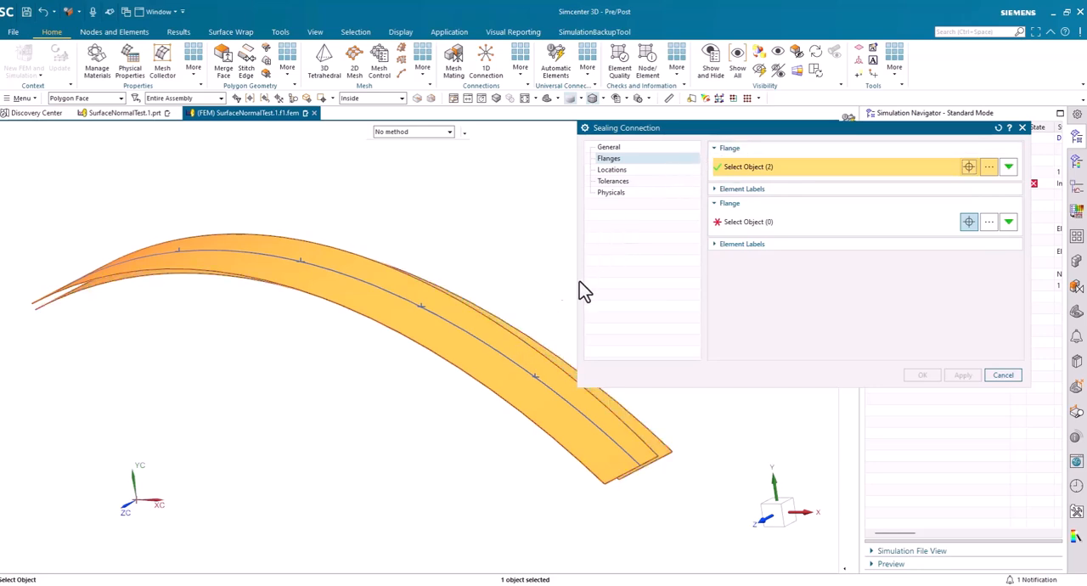
pyautogui.click(748, 223)
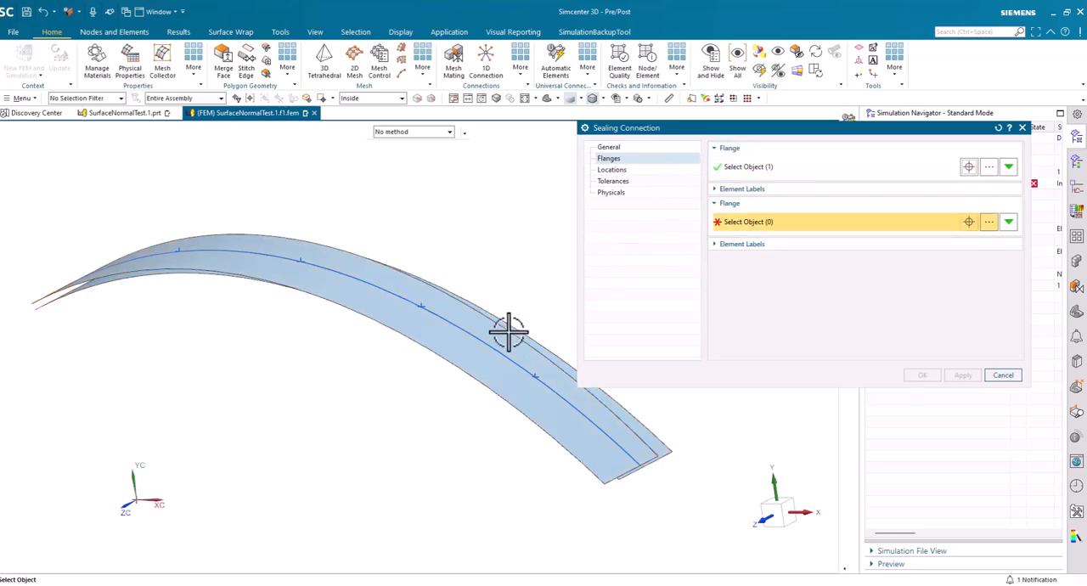
pyautogui.click(520, 334)
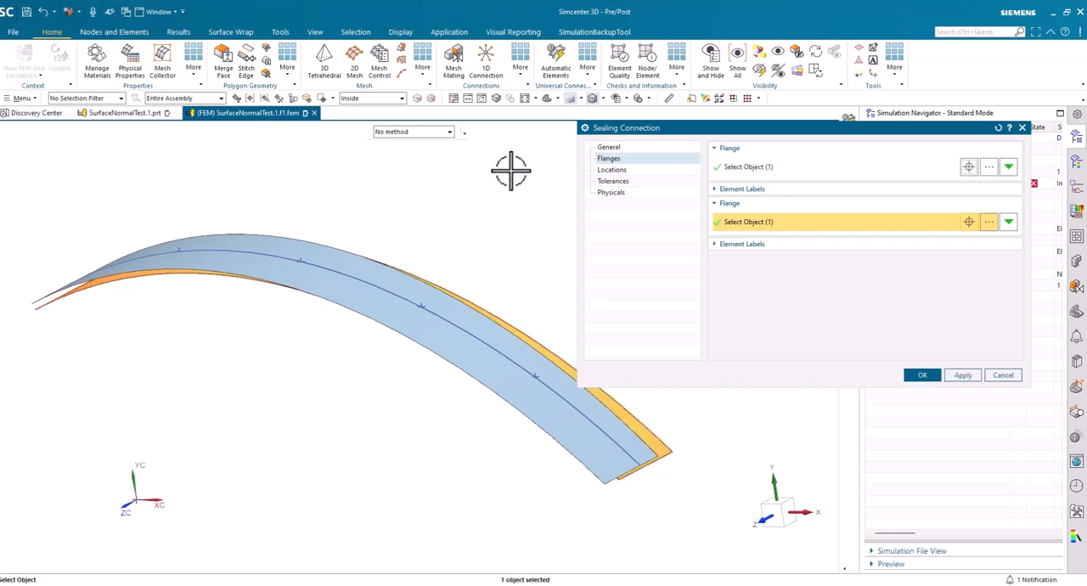
pyautogui.click(89, 98)
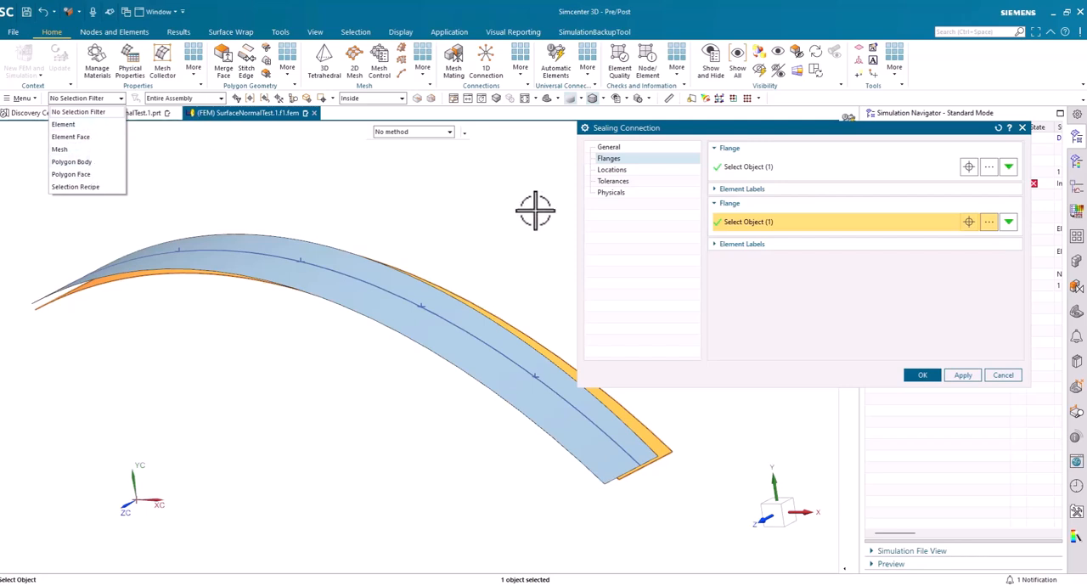
# Define the connection's location as a Series of Points using the four points along the curve on the upper face
pyautogui.click(608, 169)
pyautogui.click(846, 167)
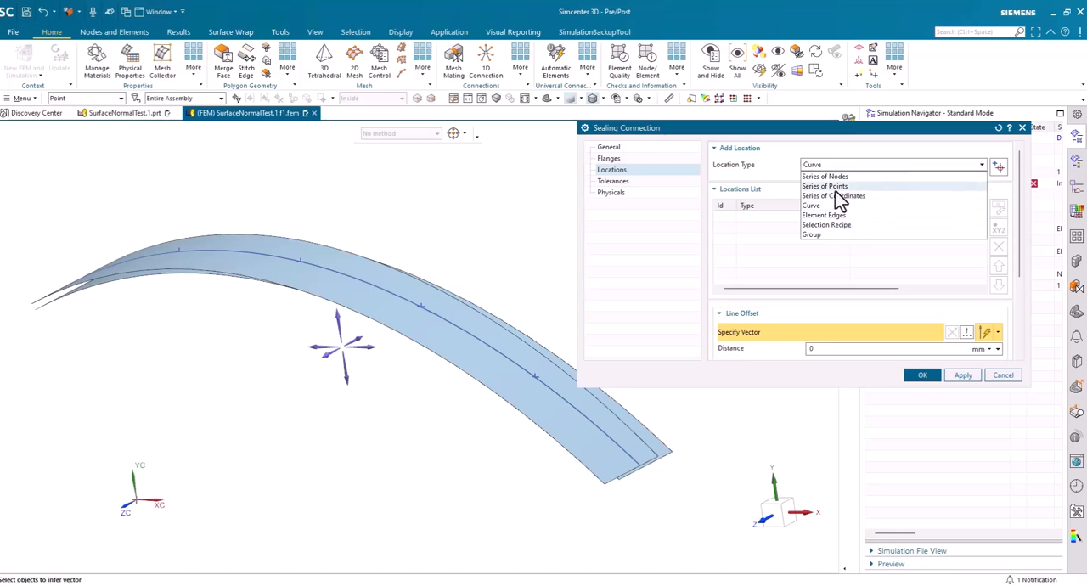
pyautogui.click(835, 187)
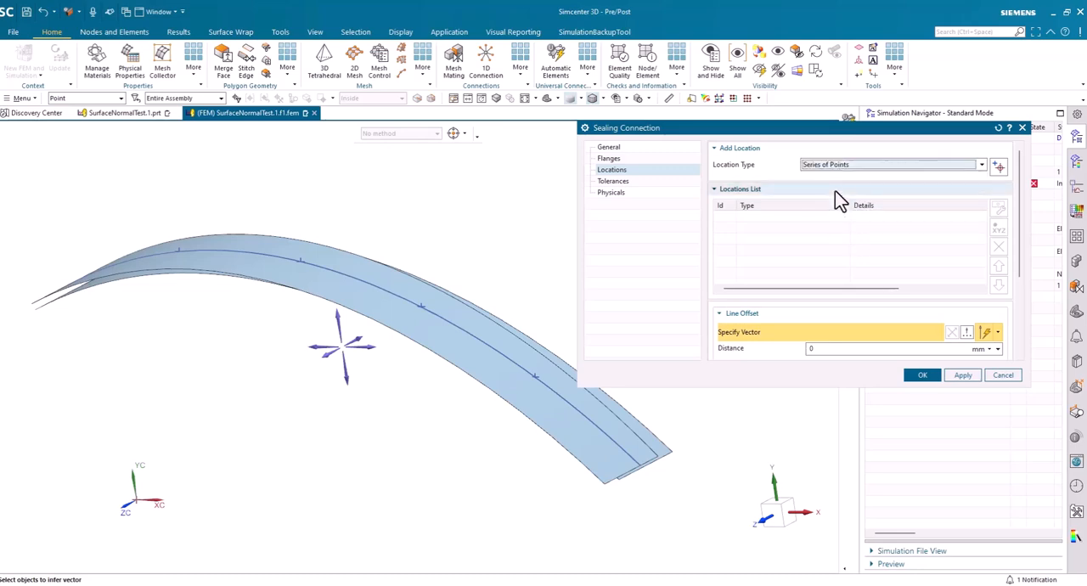
pyautogui.click(999, 167)
pyautogui.moveTo(365, 203); pyautogui.dragTo(178, 244, button='middle')
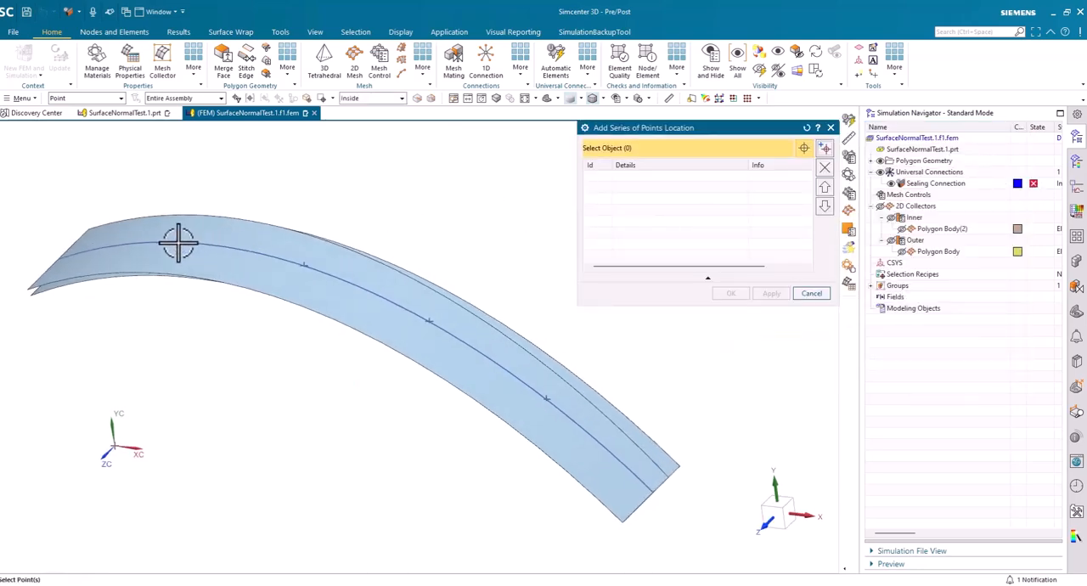
pyautogui.click(303, 266)
pyautogui.click(427, 322)
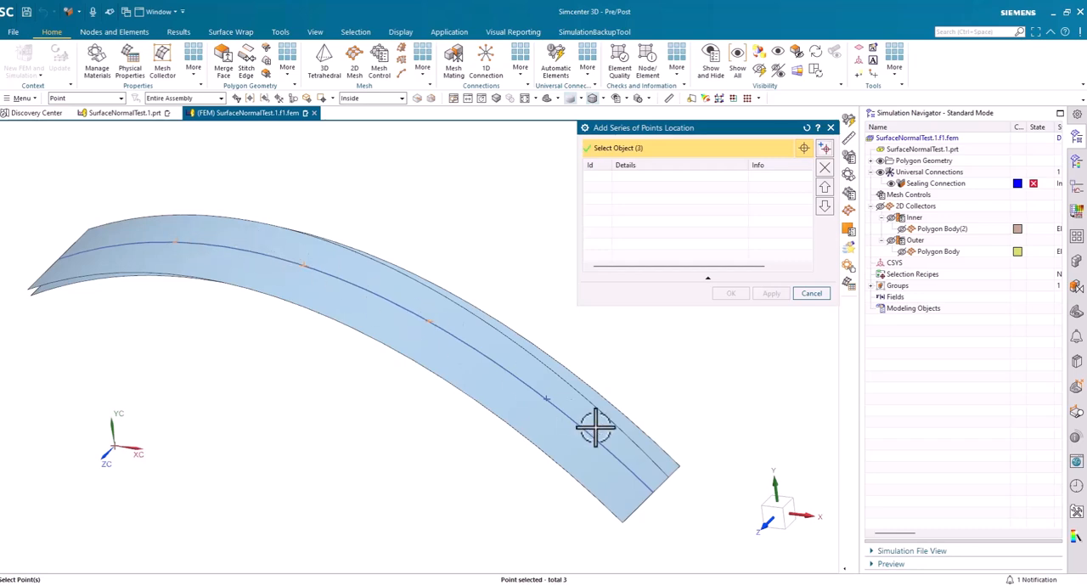
pyautogui.click(546, 399)
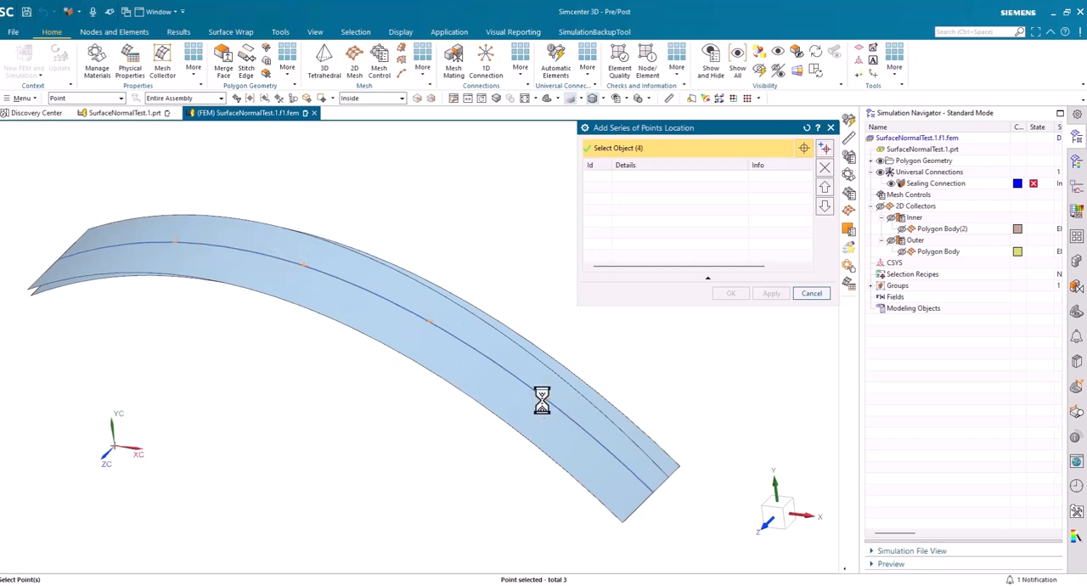
pyautogui.click(825, 149)
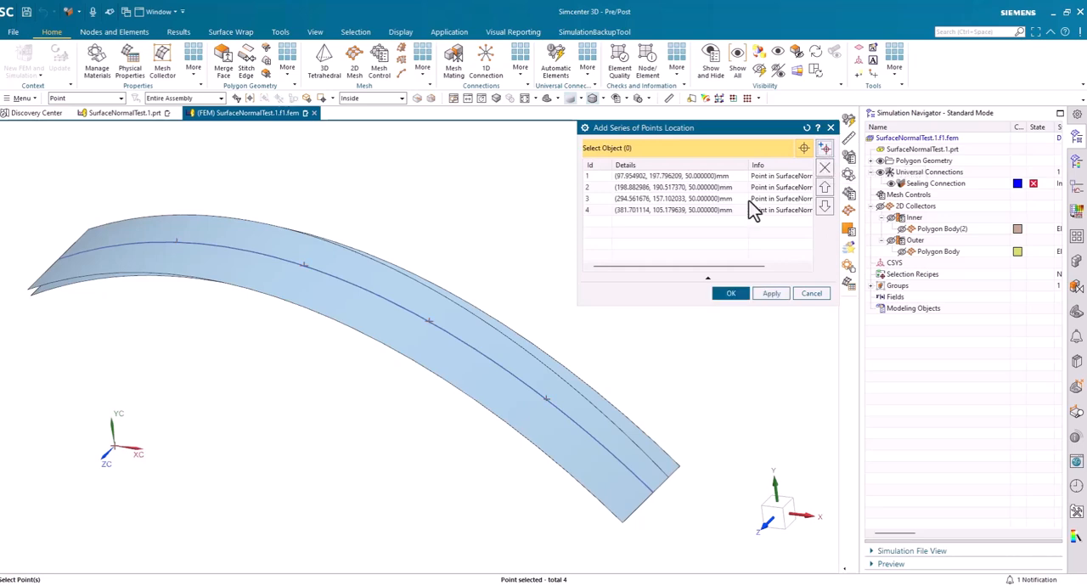
pyautogui.click(724, 295)
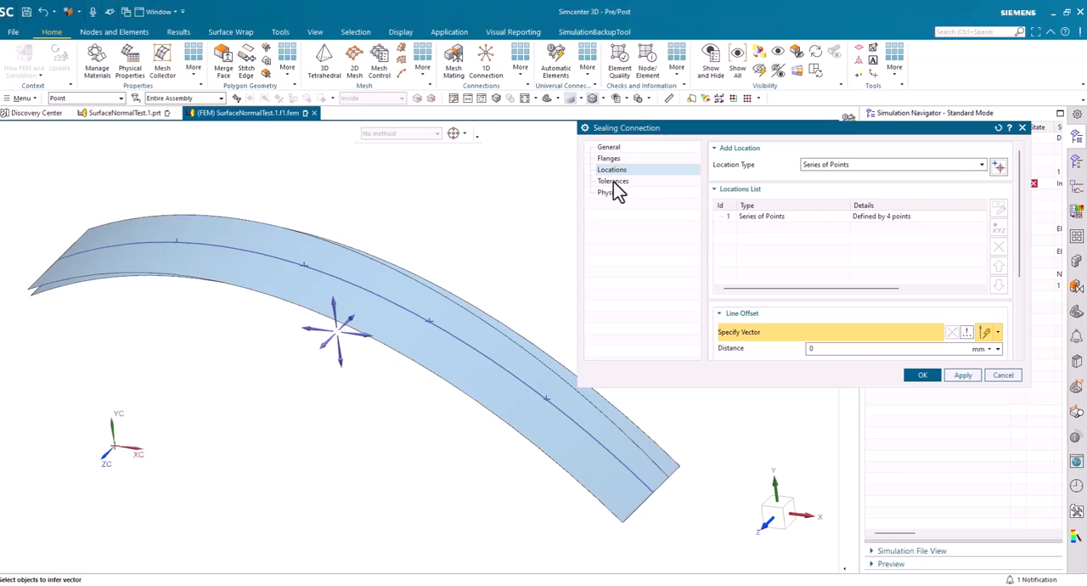
# Keep the tolerances and the per-element translational stiffness of X 1, Y 2 and Z 3 N/mm, and create the sealing connection
pyautogui.click(614, 181)
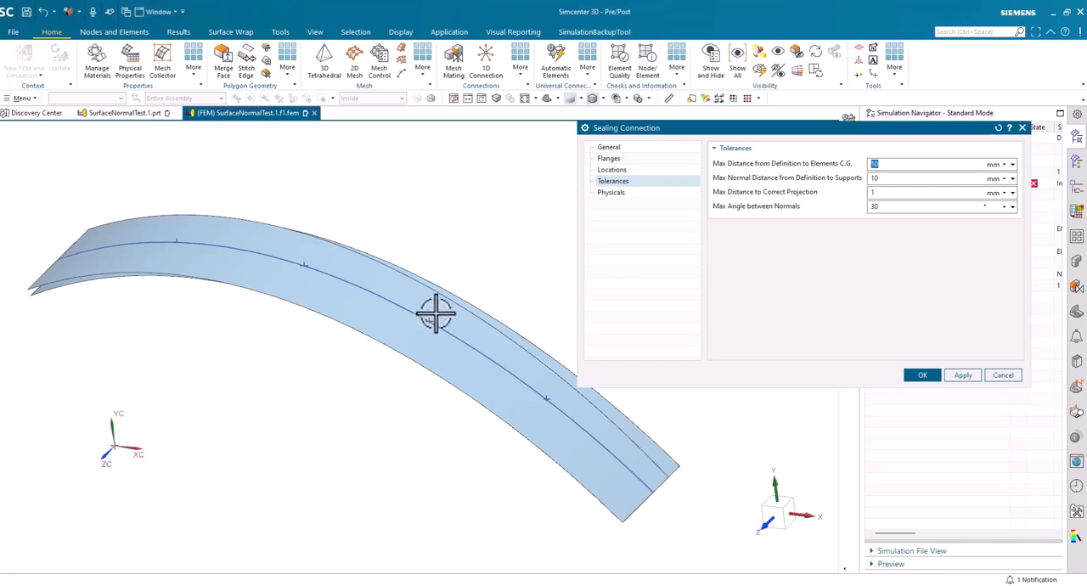
pyautogui.moveTo(436, 312)
pyautogui.mouseDown(button='middle')
pyautogui.moveTo(432, 327)
pyautogui.moveTo(426, 314)
pyautogui.moveTo(400, 328)
pyautogui.moveTo(429, 305)
pyautogui.mouseUp(button='middle')
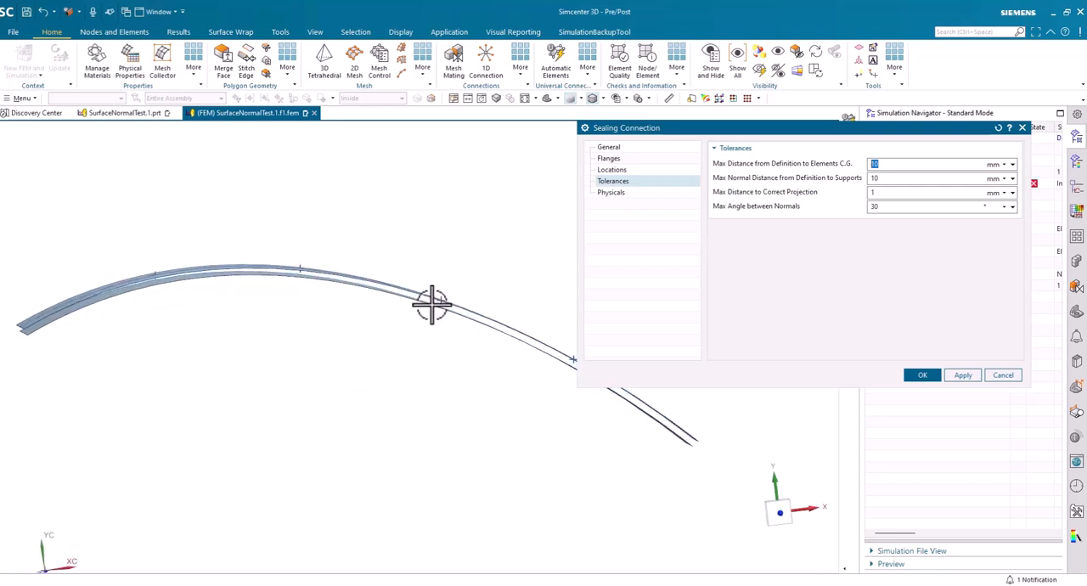
pyautogui.click(881, 182)
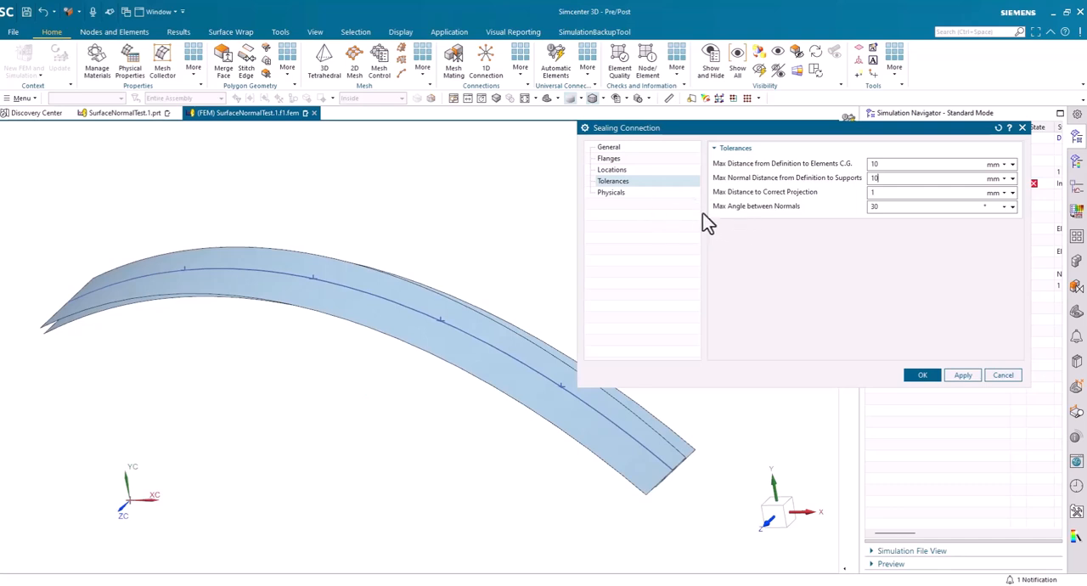
pyautogui.click(611, 194)
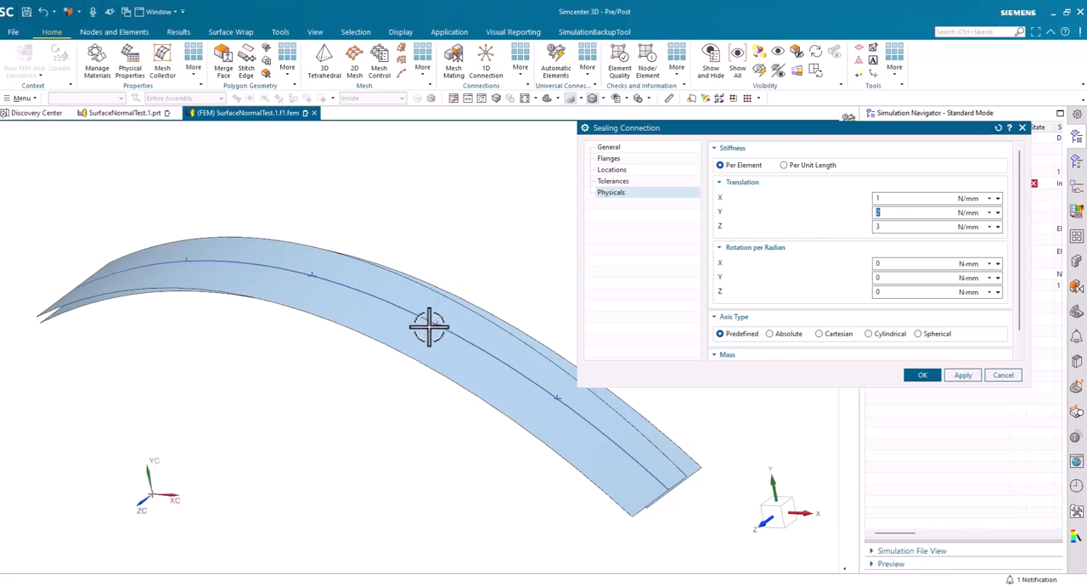
pyautogui.click(888, 200)
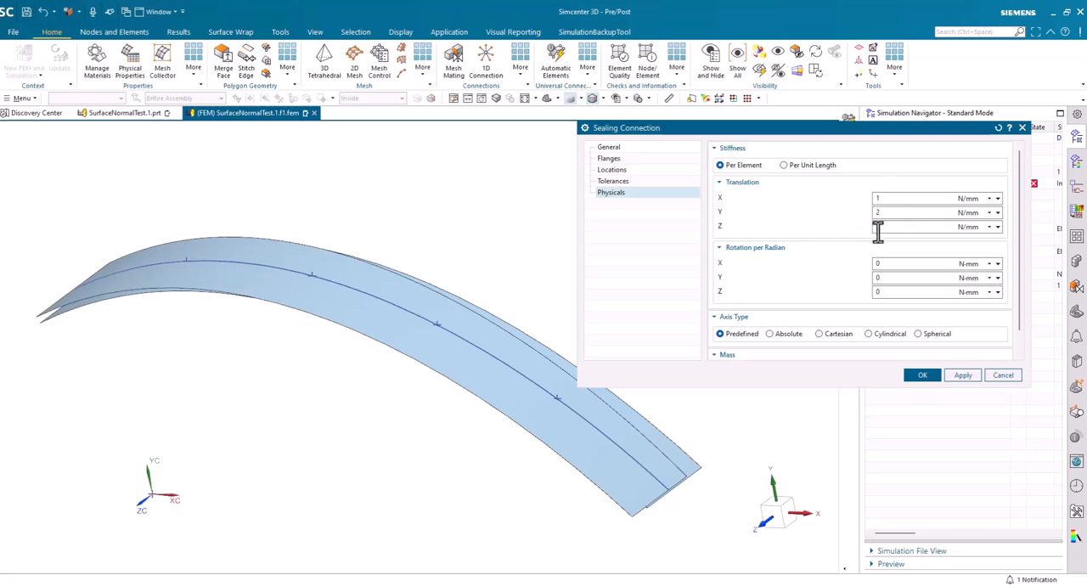
pyautogui.moveTo(372, 398)
pyautogui.mouseDown(button='middle')
pyautogui.moveTo(575, 256)
pyautogui.moveTo(294, 346)
pyautogui.moveTo(417, 323)
pyautogui.moveTo(425, 337)
pyautogui.moveTo(456, 292)
pyautogui.mouseUp(button='middle')
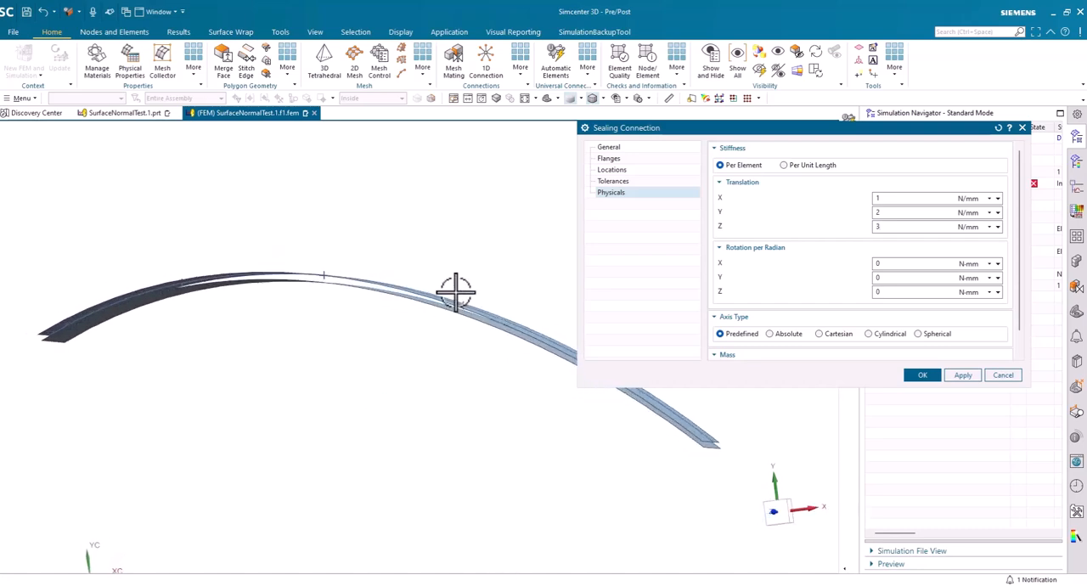
pyautogui.moveTo(437, 362); pyautogui.dragTo(420, 365, button='middle')
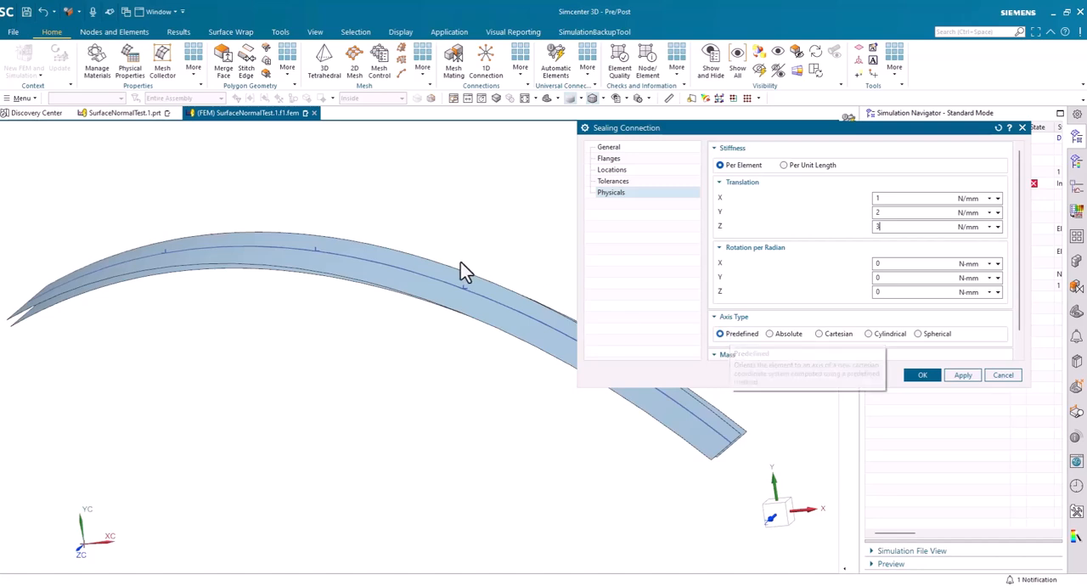
pyautogui.moveTo(456, 311)
pyautogui.mouseDown(button='middle')
pyautogui.moveTo(259, 266)
pyautogui.moveTo(340, 300)
pyautogui.moveTo(172, 306)
pyautogui.mouseUp(button='middle')
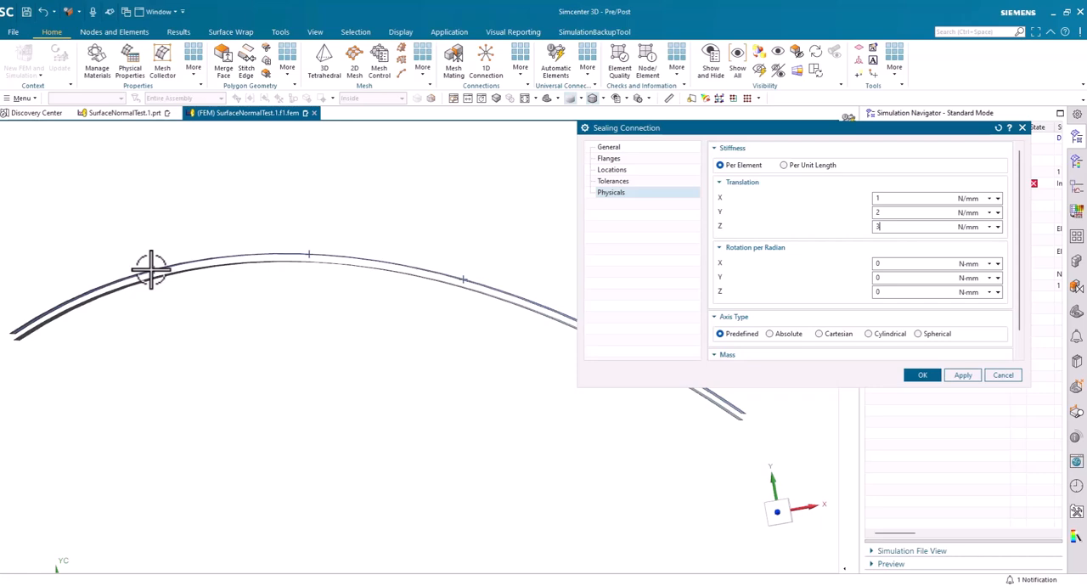
pyautogui.click(923, 376)
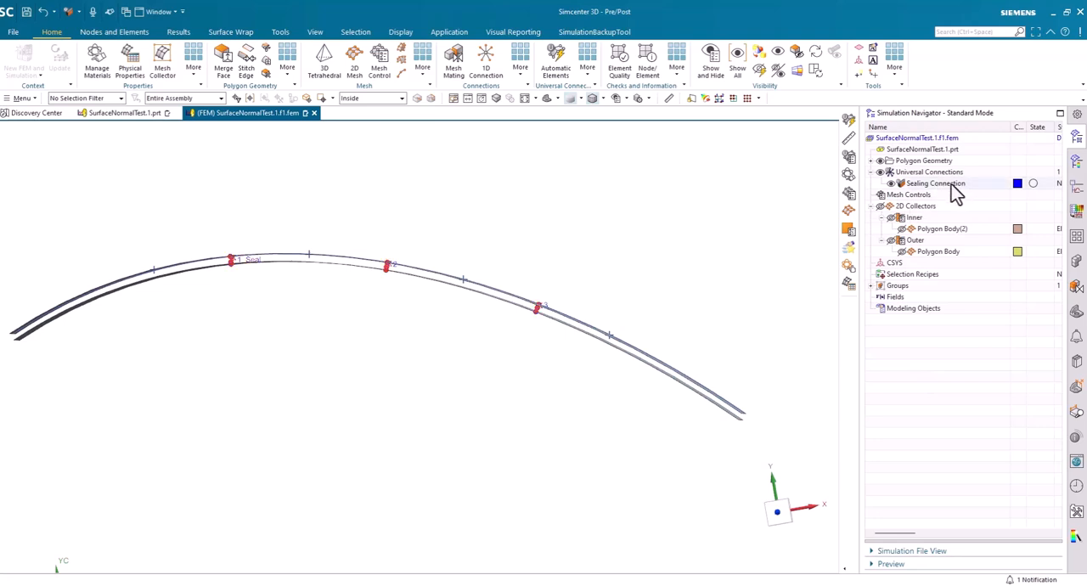
# Narrow the Simulation Navigator's Name column to read the sealing connection's status
pyautogui.moveTo(1011, 125); pyautogui.dragTo(979, 127)
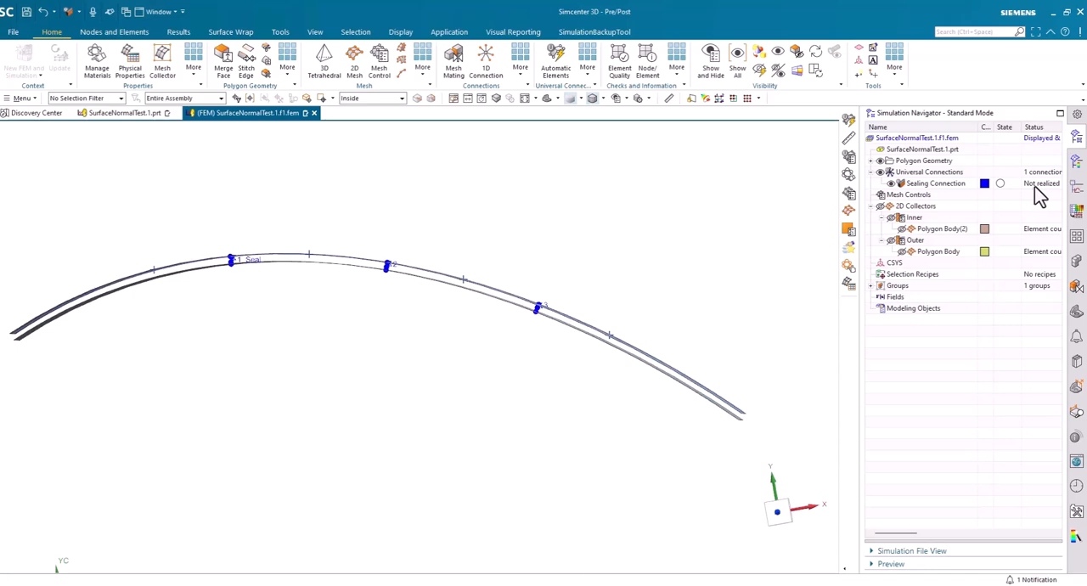
pyautogui.moveTo(595, 223)
pyautogui.mouseDown(button='middle')
pyautogui.moveTo(609, 230)
pyautogui.moveTo(631, 354)
pyautogui.moveTo(626, 334)
pyautogui.moveTo(652, 382)
pyautogui.moveTo(558, 381)
pyautogui.moveTo(583, 274)
pyautogui.moveTo(593, 273)
pyautogui.mouseUp(button='middle')
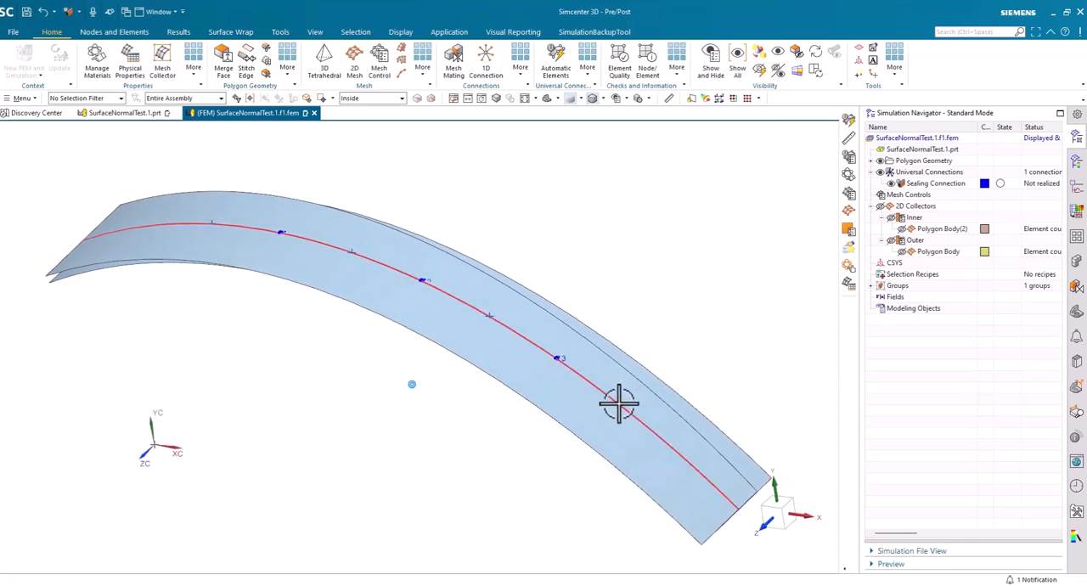
# Edit the sealing connection so that its line discretization uses the original nodes of the connection
pyautogui.rightClick(931, 184)
pyautogui.click(945, 228)
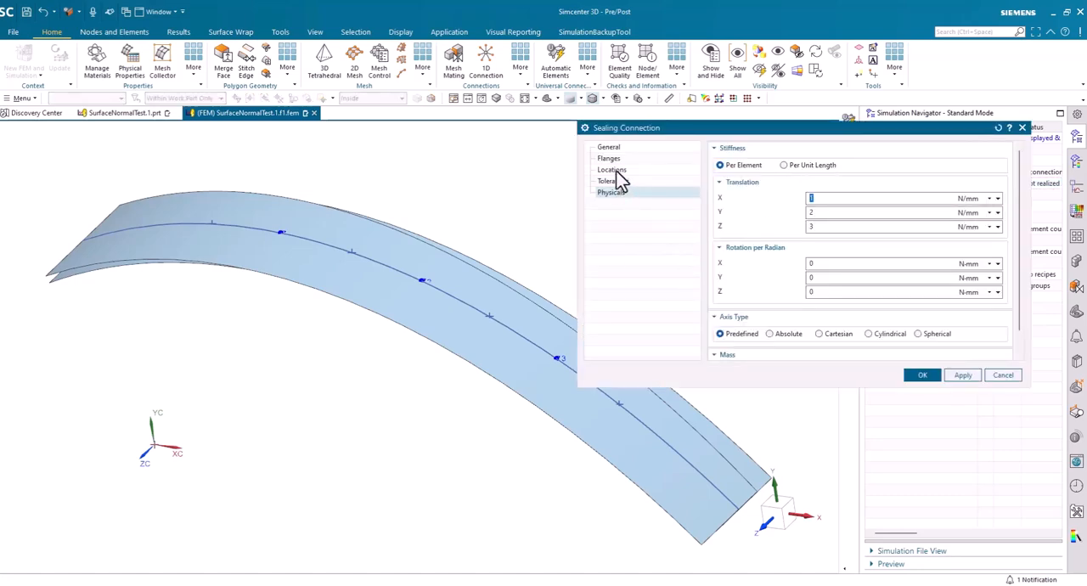
pyautogui.click(618, 172)
pyautogui.scroll(-3, 769, 315)
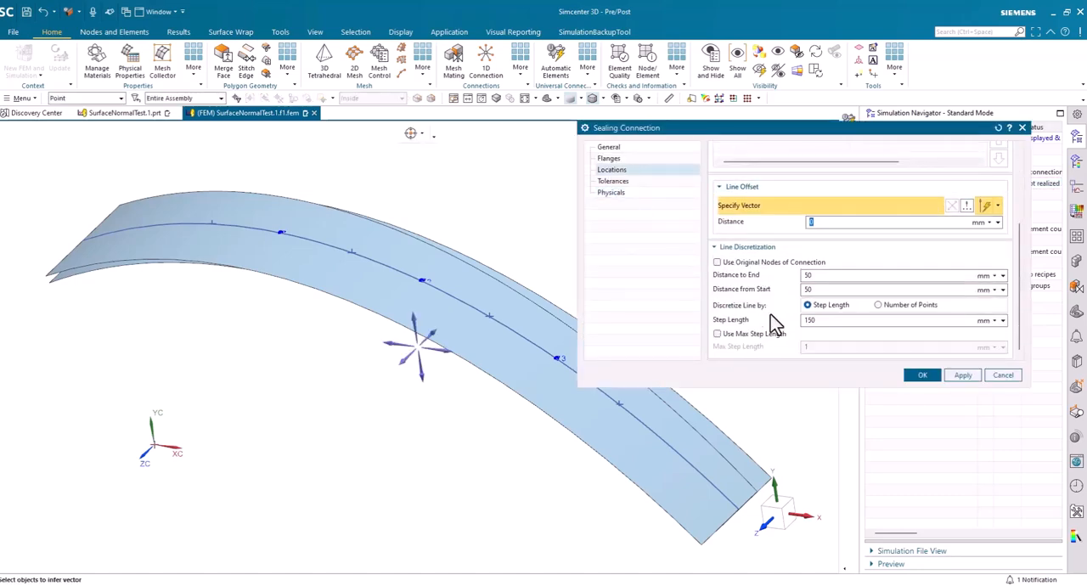
pyautogui.click(717, 263)
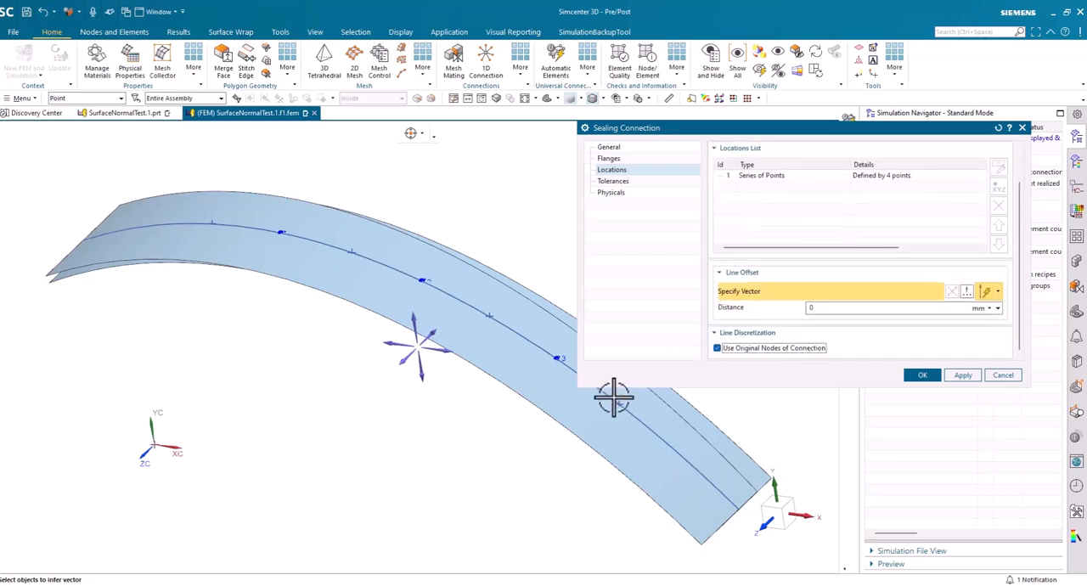
pyautogui.click(719, 348)
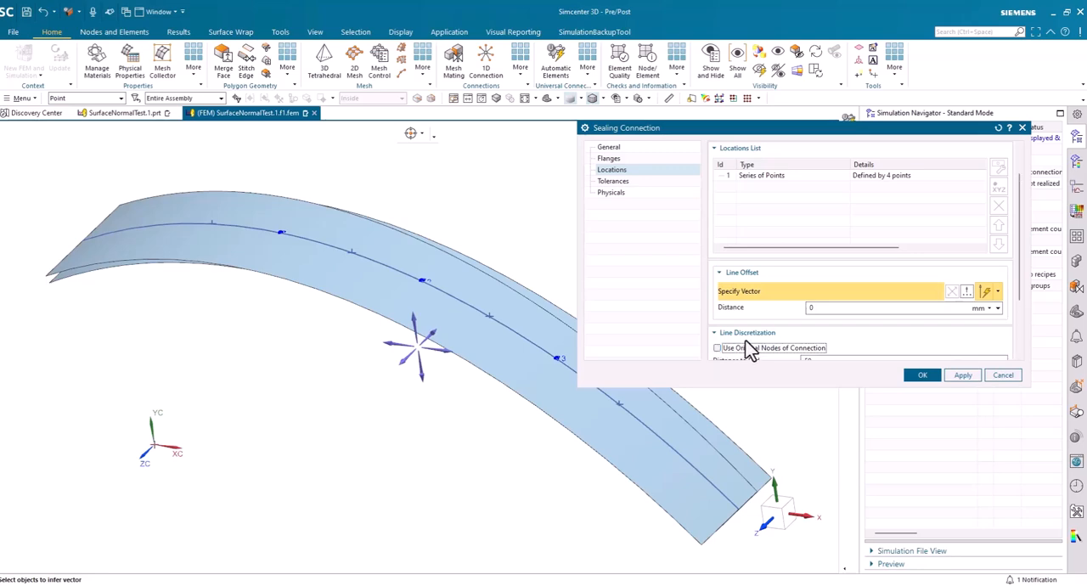
pyautogui.scroll(-2, 749, 349)
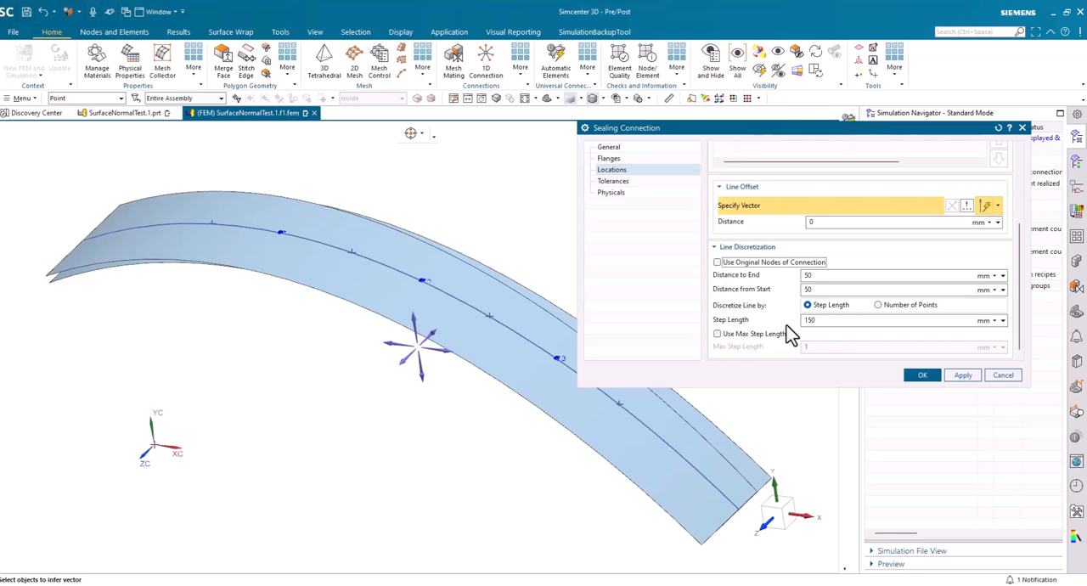
pyautogui.click(717, 262)
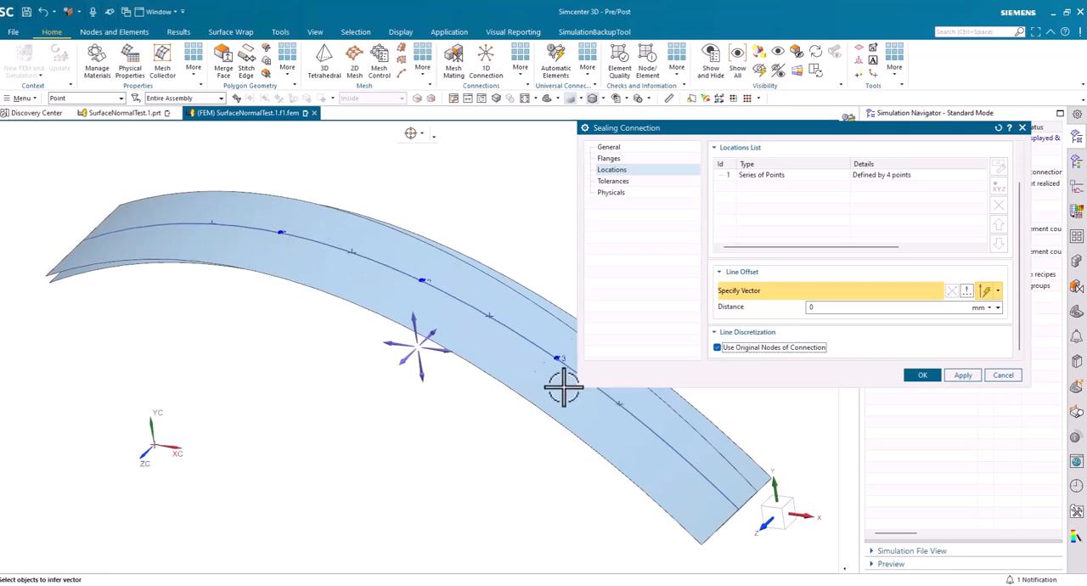
pyautogui.click(922, 377)
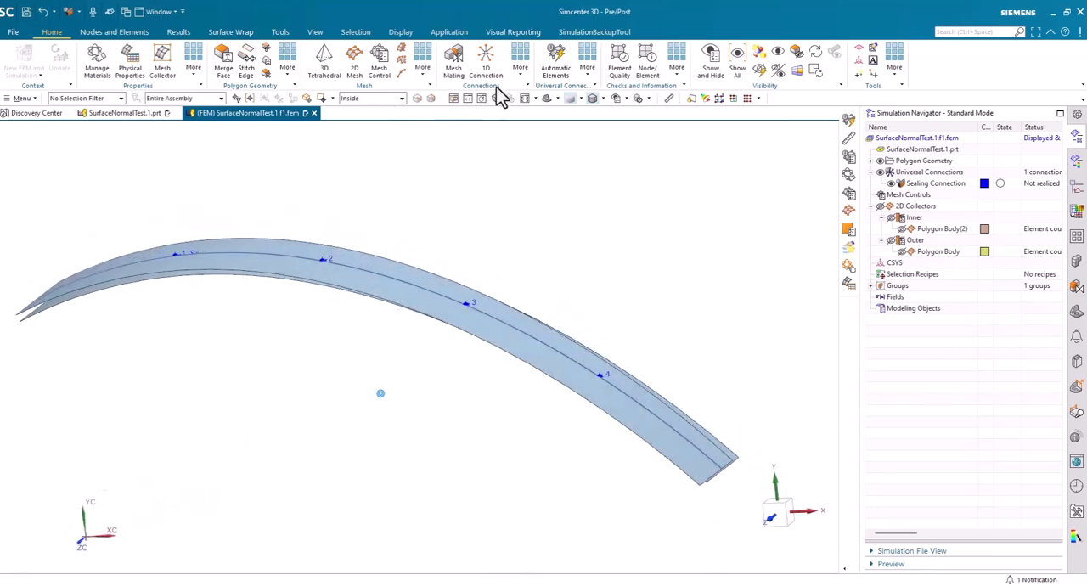
# Generate automatic connection elements for the sealing connection, using CBUSH with RBE3 spiders as the element type
pyautogui.click(556, 68)
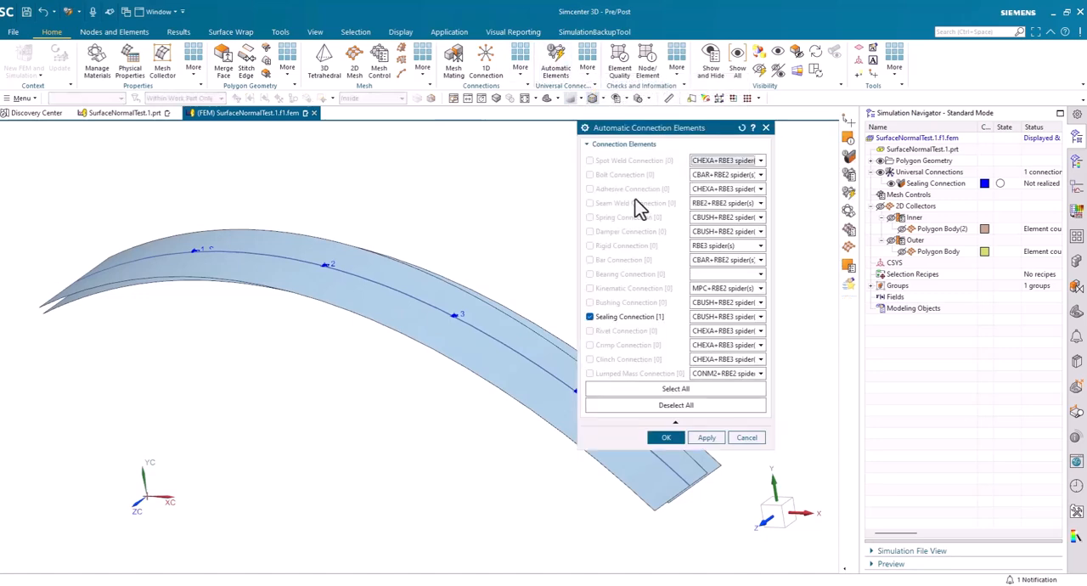
pyautogui.click(730, 320)
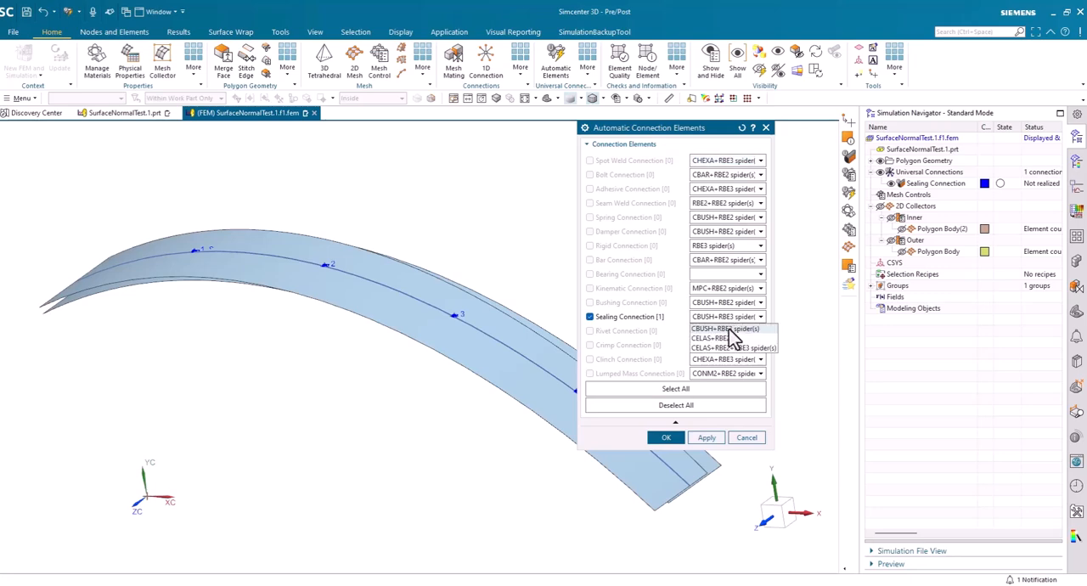
pyautogui.click(729, 330)
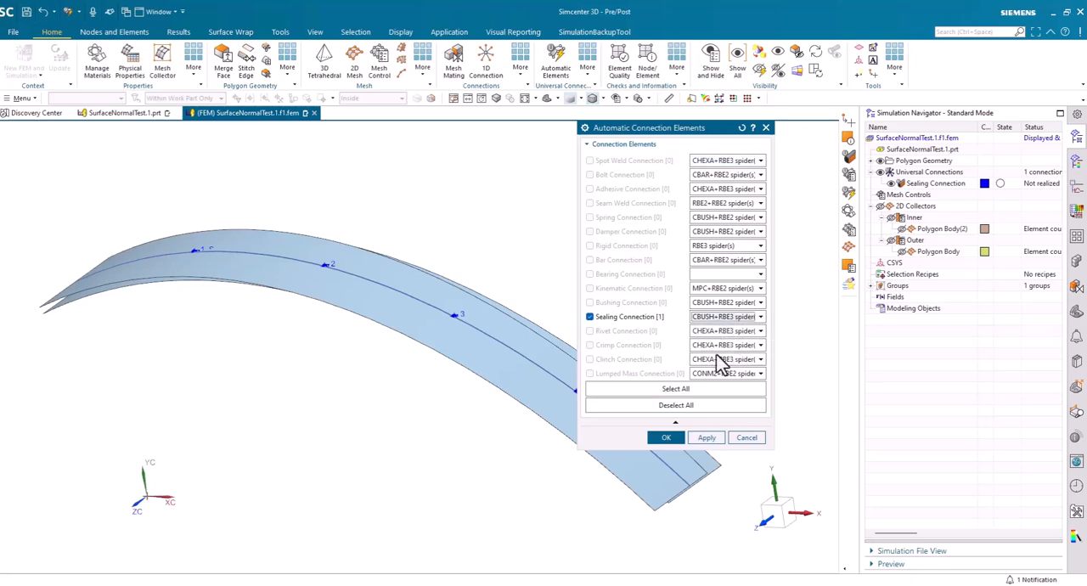
pyautogui.click(667, 440)
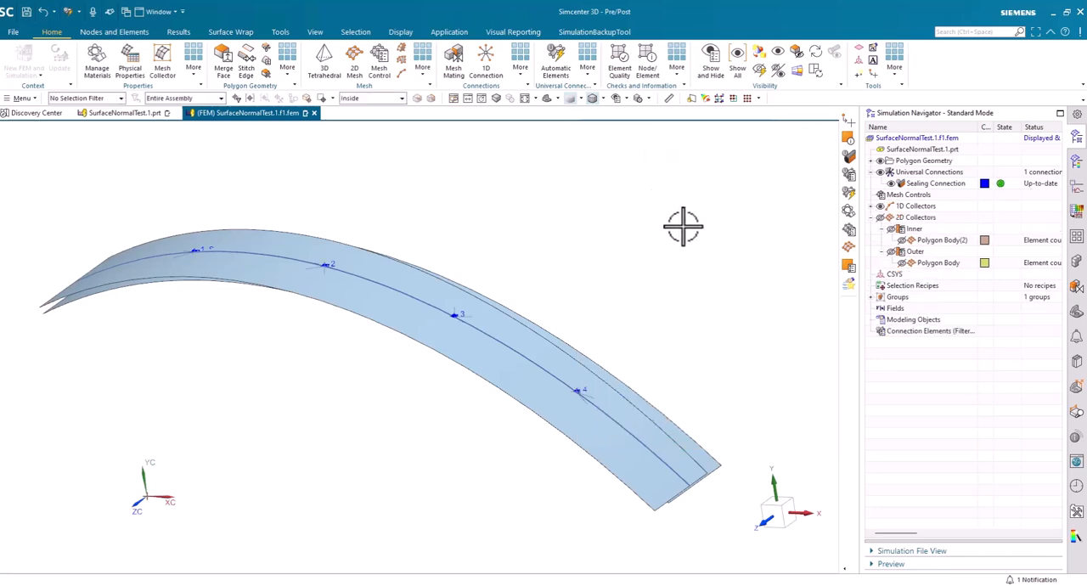
# Show the meshes of all 2D collectors together with the generated connection elements
pyautogui.click(880, 218)
pyautogui.moveTo(697, 204); pyautogui.dragTo(706, 269, button='middle')
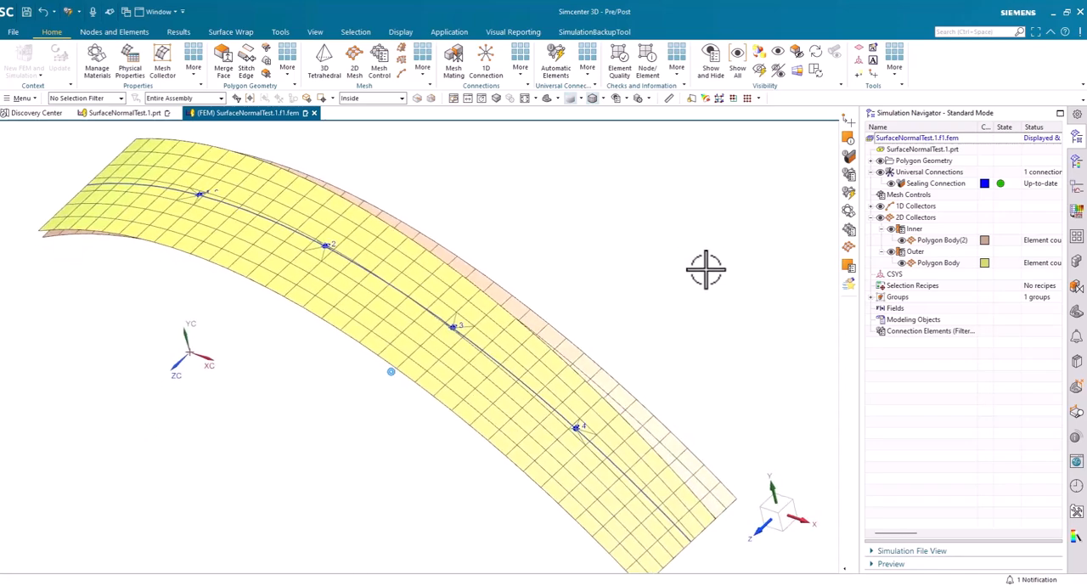
pyautogui.scroll(5, 706, 269)
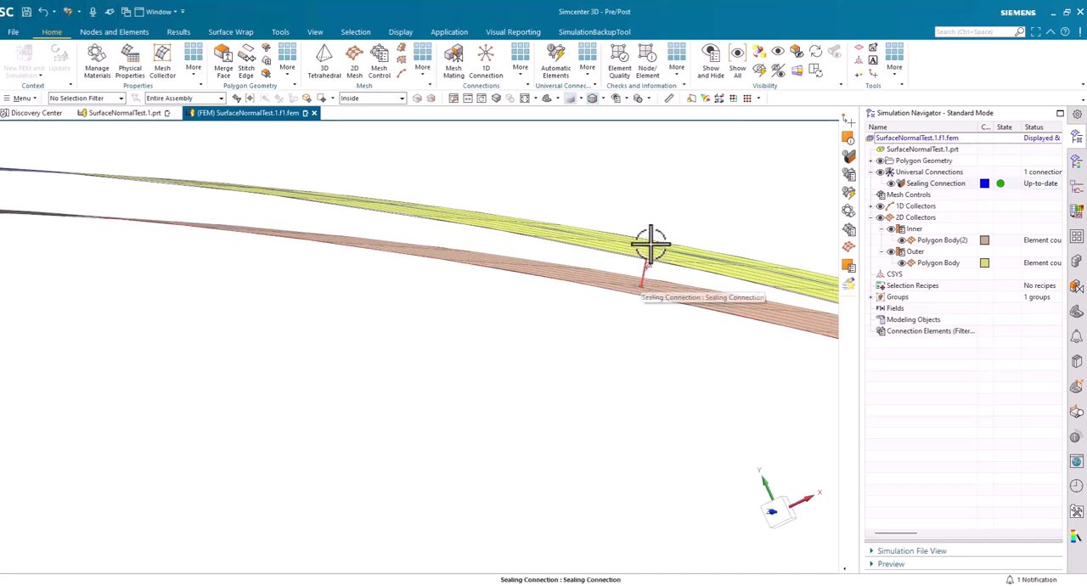
# Hide the universal connection and highlight the sealing elements in the 1D Cbush collector to inspect them between the two meshes
pyautogui.click(876, 206)
pyautogui.click(883, 218)
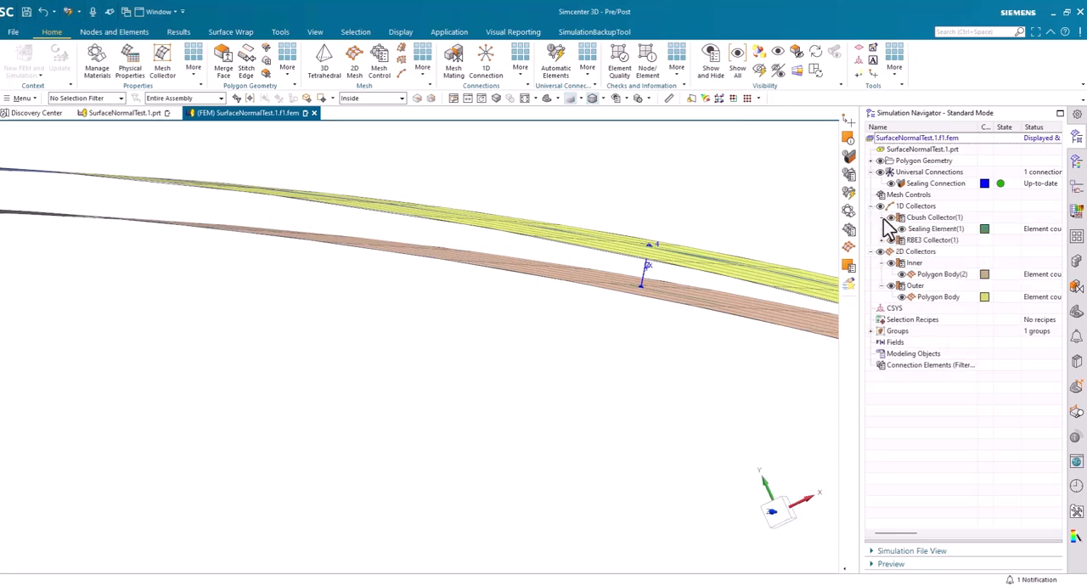
pyautogui.click(925, 232)
pyautogui.scroll(-5, 507, 468)
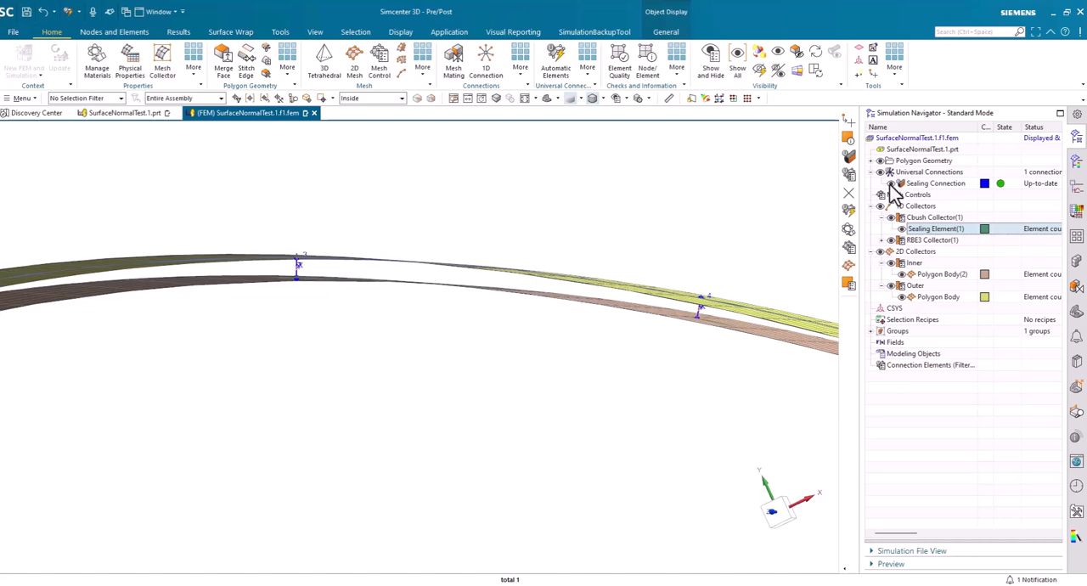
pyautogui.moveTo(524, 334); pyautogui.dragTo(489, 391, button='middle')
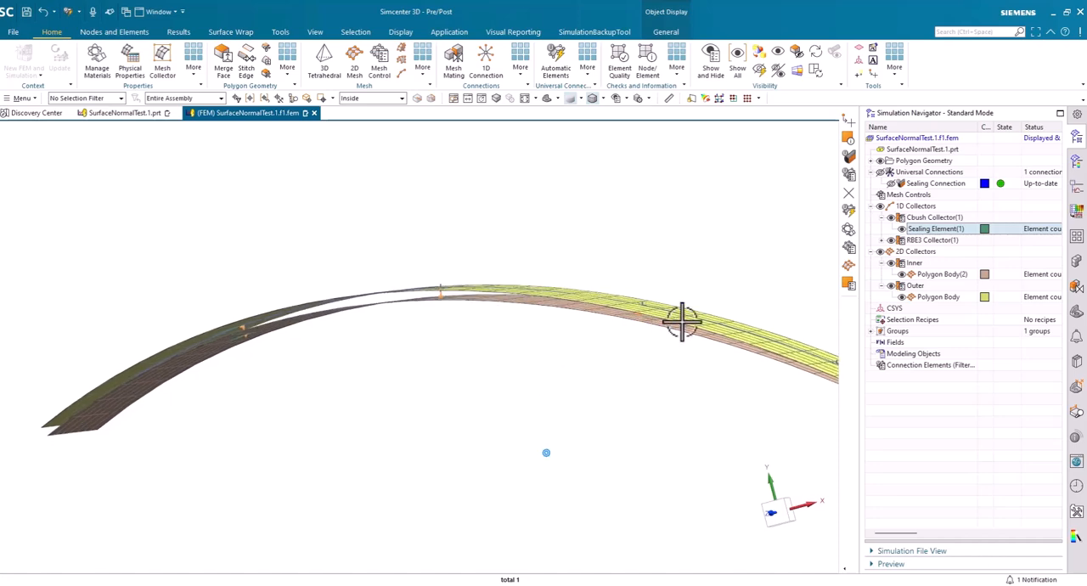
pyautogui.press('Escape')
pyautogui.keyDown('shift'); pyautogui.moveTo(695, 225); pyautogui.dragTo(695, 225, button='middle'); pyautogui.keyUp('shift')
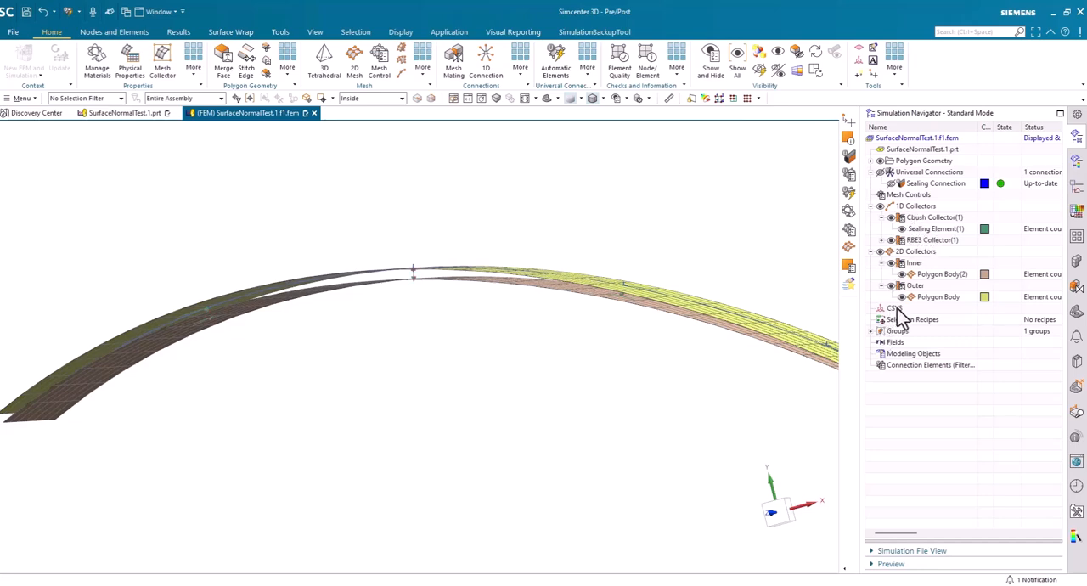
# List the element associated data of the sealing element mesh and examine the orientation coordinate system of each CBUSH element
pyautogui.rightClick(923, 234)
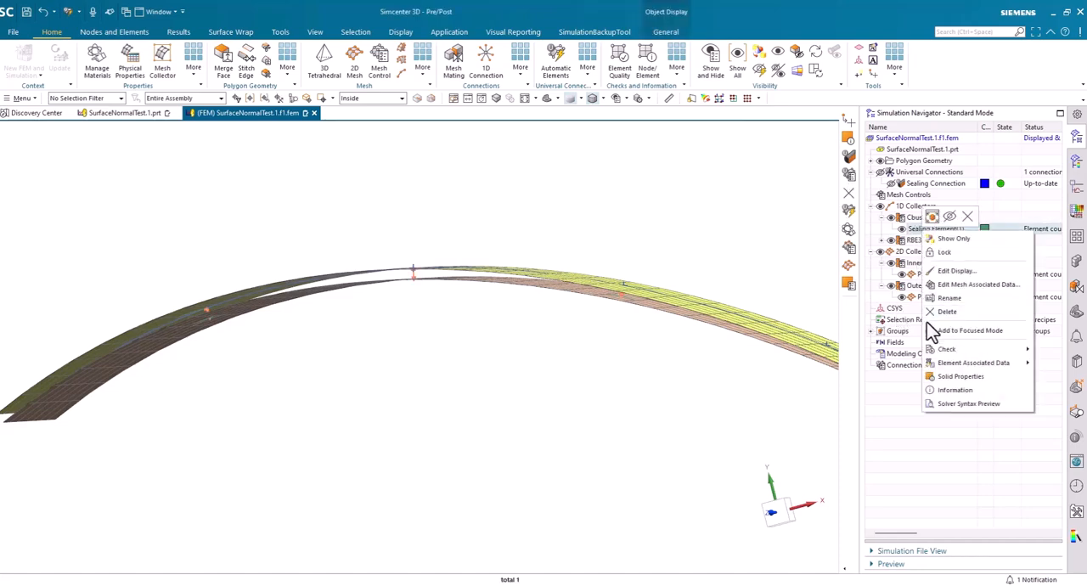
pyautogui.moveTo(937, 367)
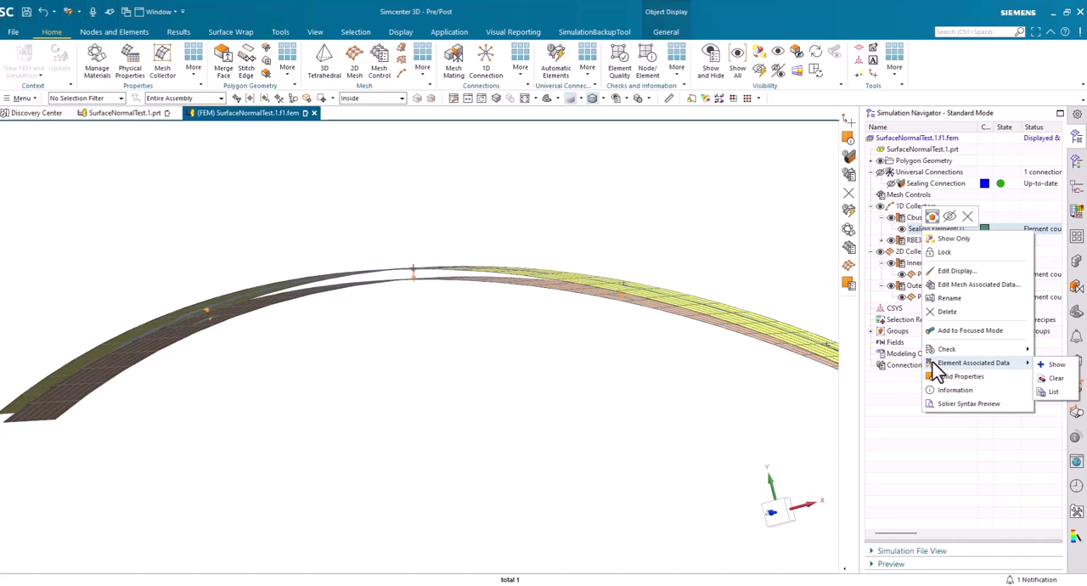
pyautogui.click(1053, 393)
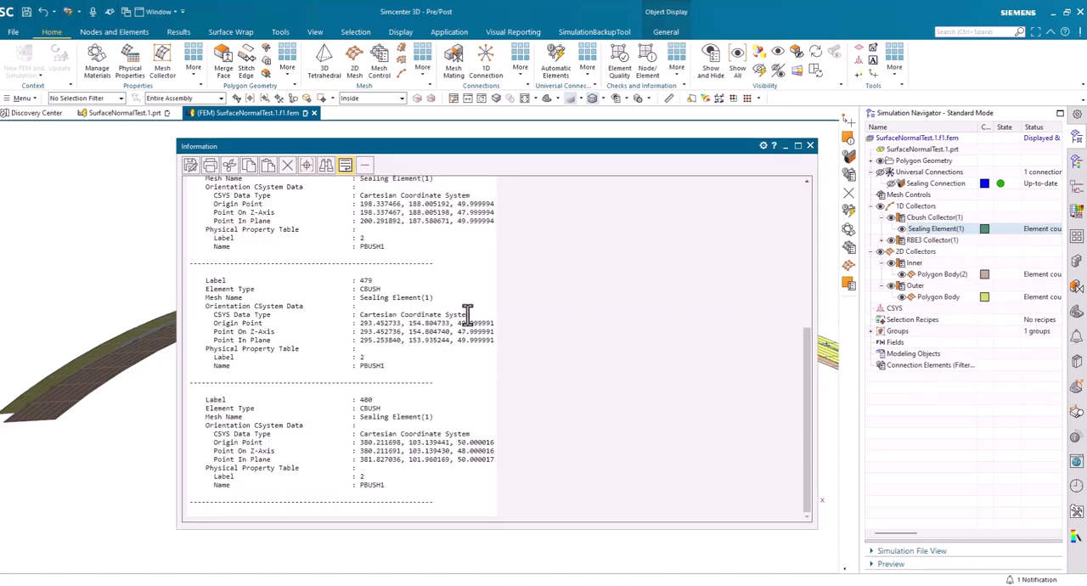
pyautogui.scroll(5, 461, 304)
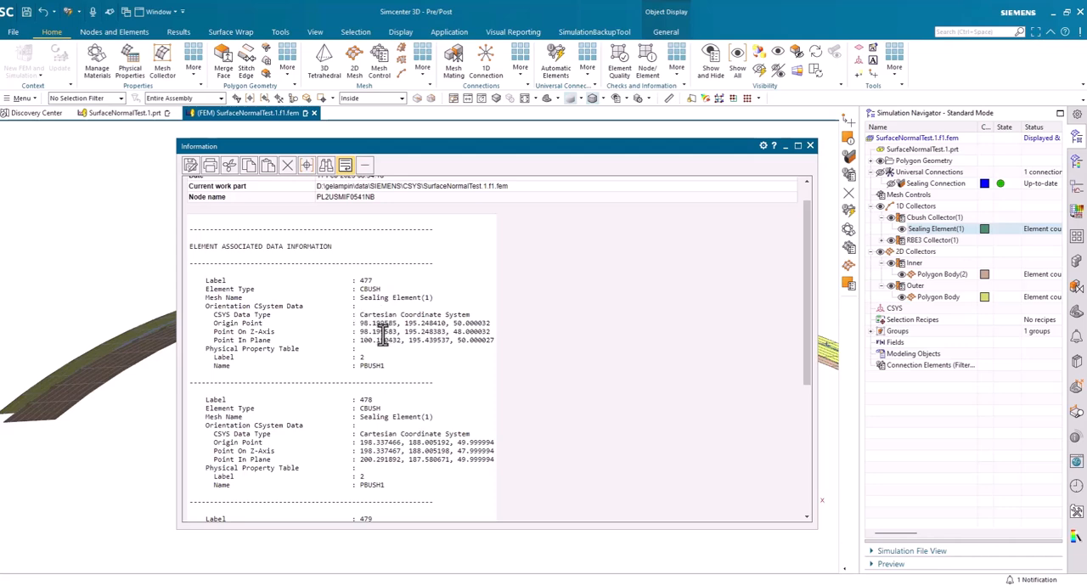
pyautogui.scroll(-1, 422, 339)
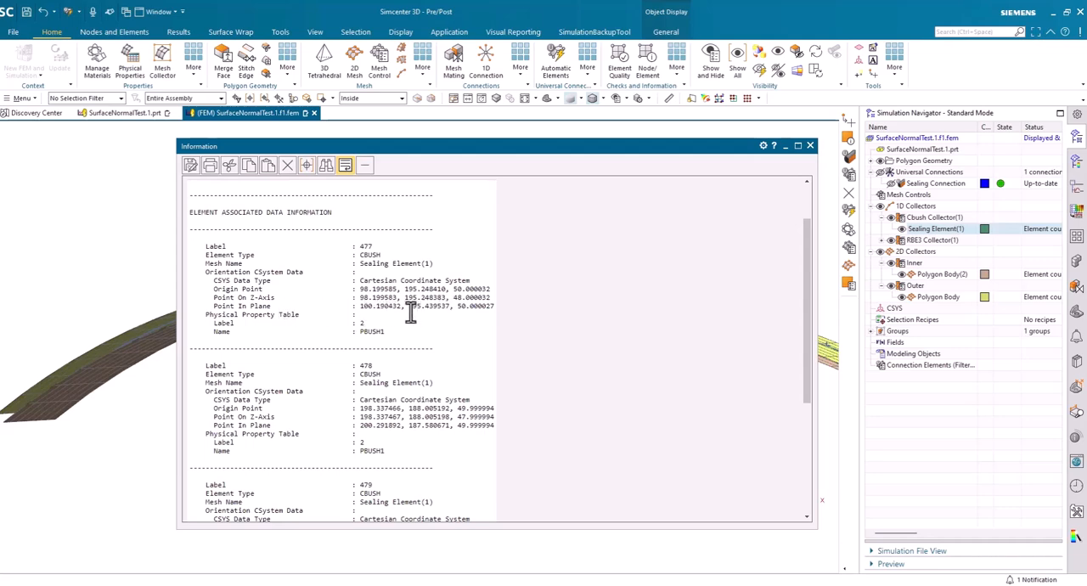
pyautogui.scroll(-3, 405, 309)
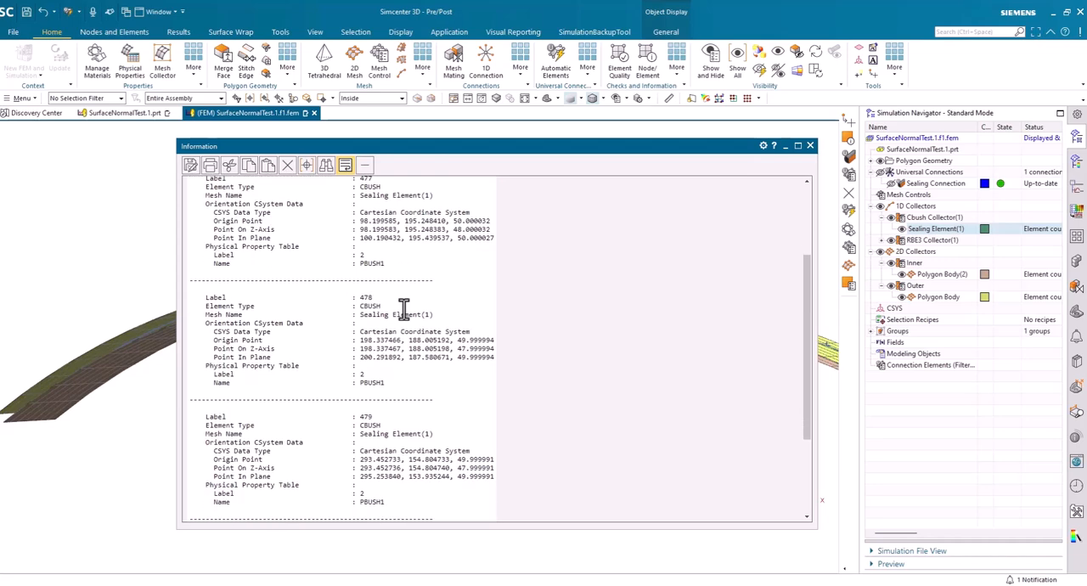
pyautogui.scroll(-1, 404, 307)
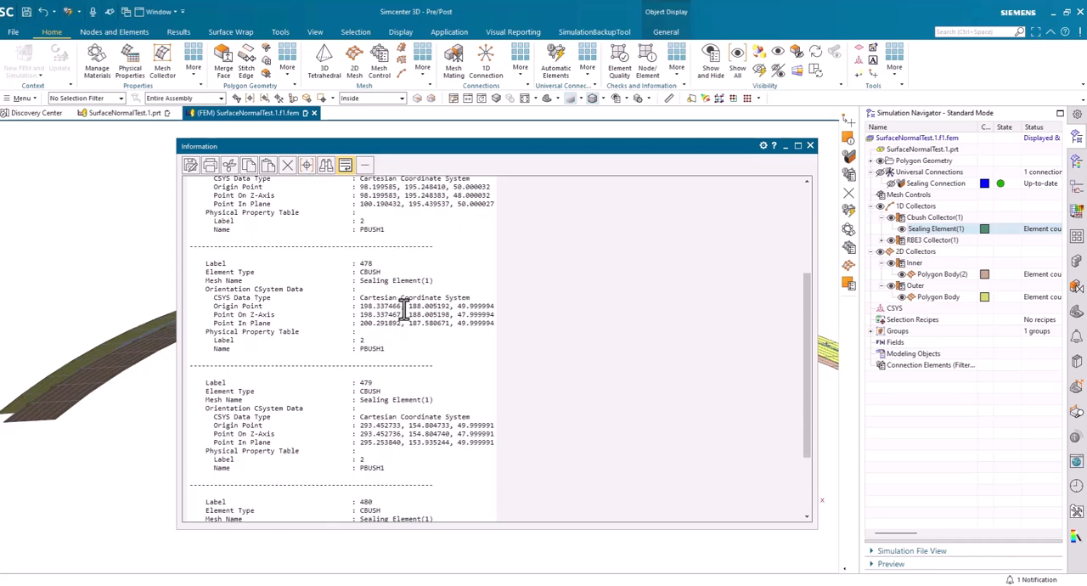
pyautogui.scroll(-2, 405, 307)
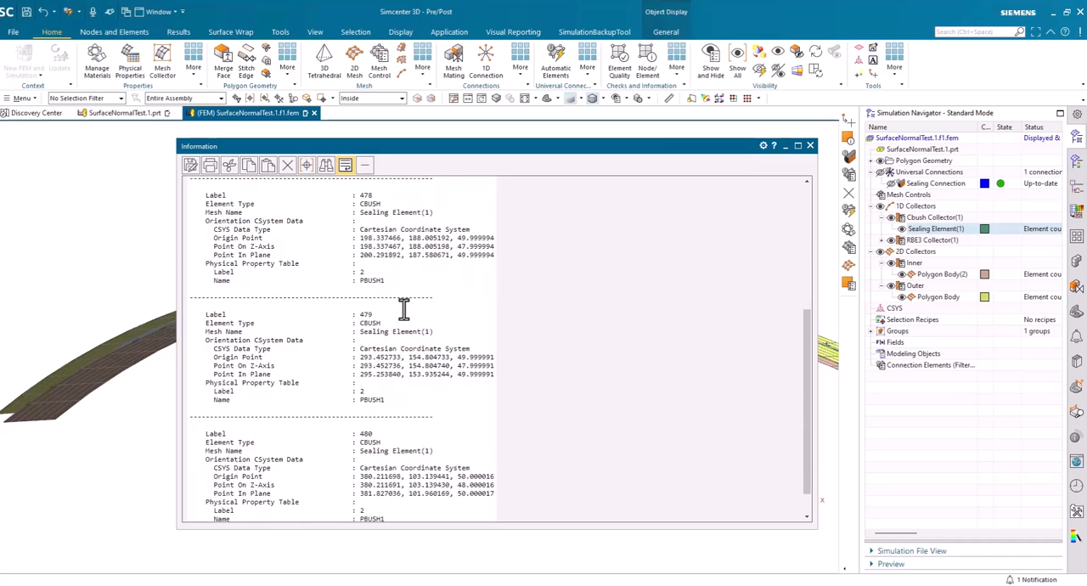
pyautogui.scroll(-1, 404, 307)
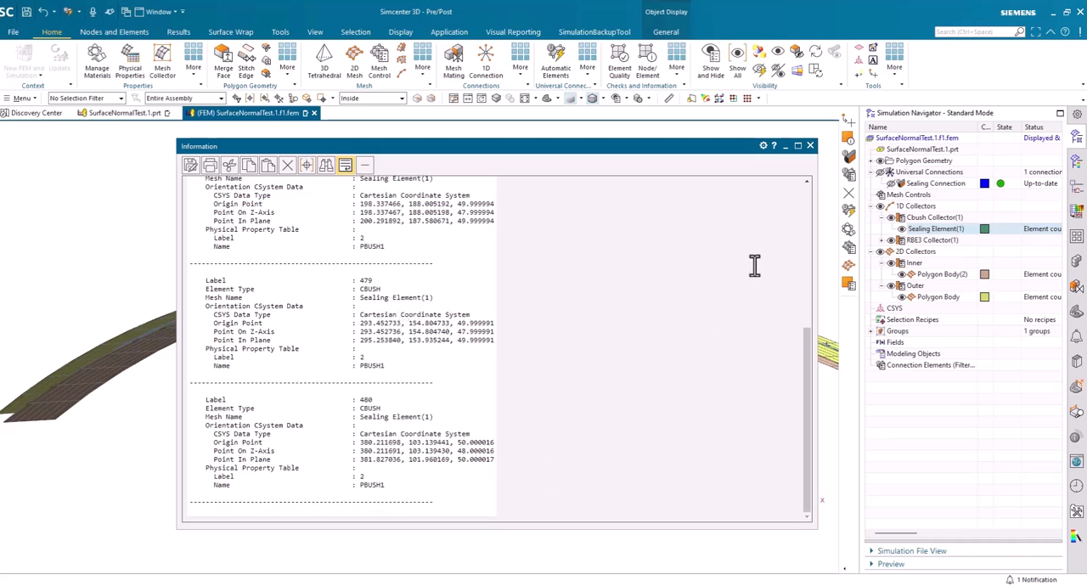
pyautogui.click(811, 146)
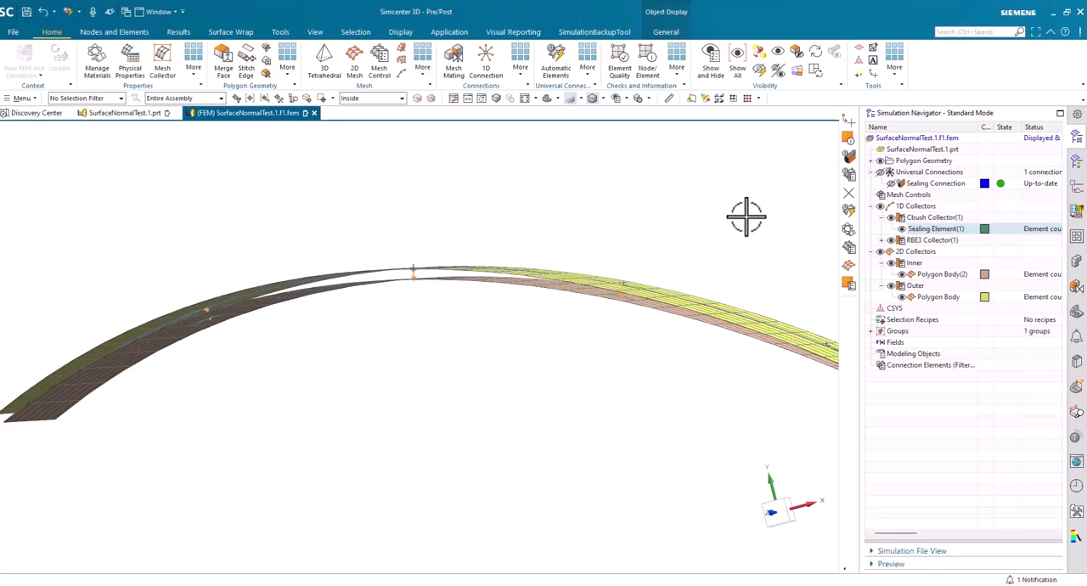
# Export the FEM as the Nastran deck SurfaceNormalTest.1.f1.bdf in (mN)(mm)(kg) units
pyautogui.moveTo(718, 214)
pyautogui.mouseDown(button='middle')
pyautogui.moveTo(608, 216)
pyautogui.moveTo(692, 229)
pyautogui.moveTo(493, 189)
pyautogui.mouseUp(button='middle')
pyautogui.scroll(-1, 609, 216)
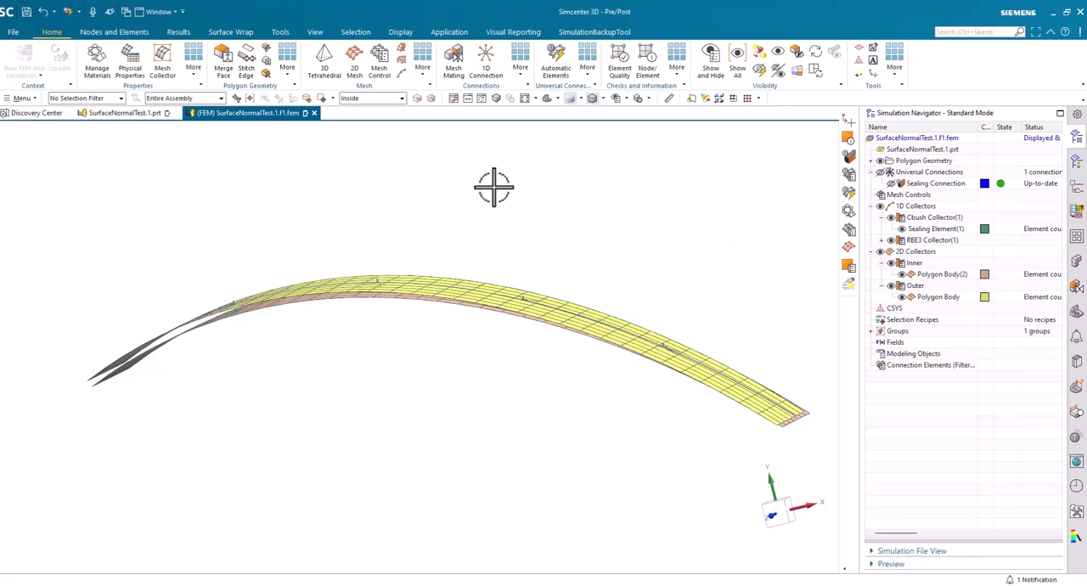
pyautogui.click(13, 33)
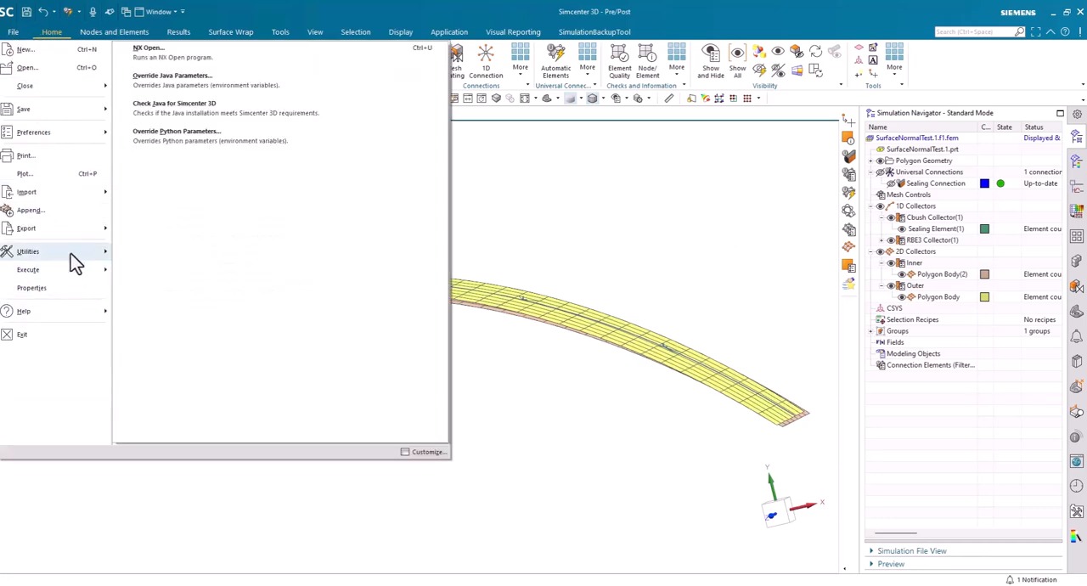
pyautogui.moveTo(82, 230)
pyautogui.click(176, 62)
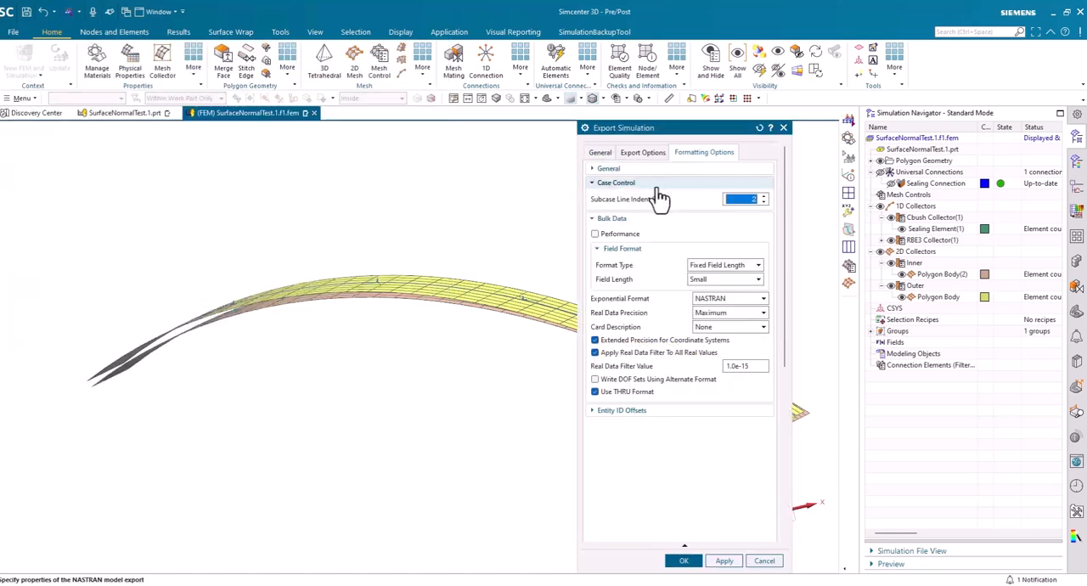
pyautogui.click(600, 152)
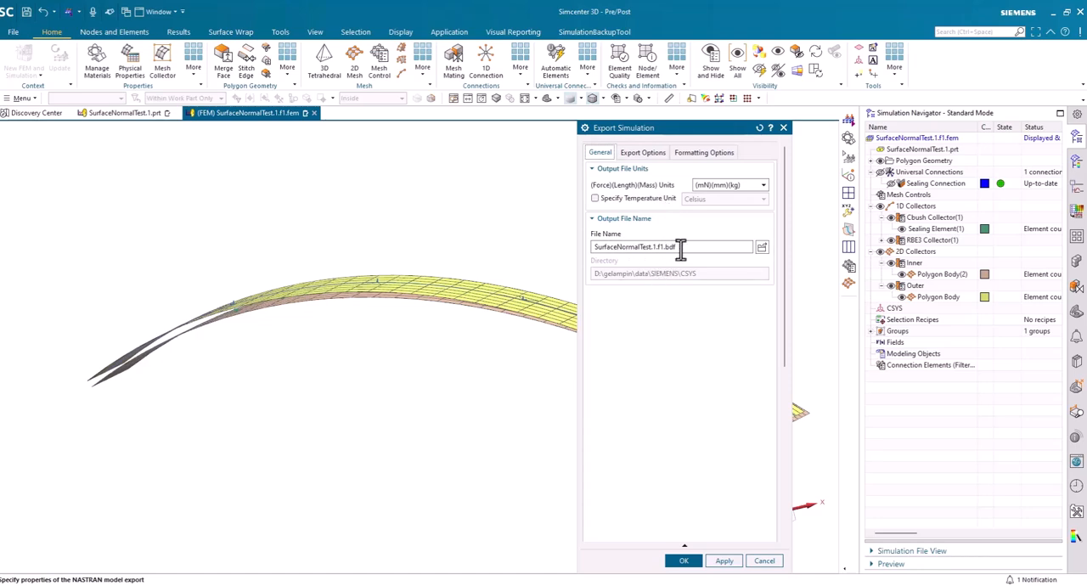
pyautogui.click(684, 562)
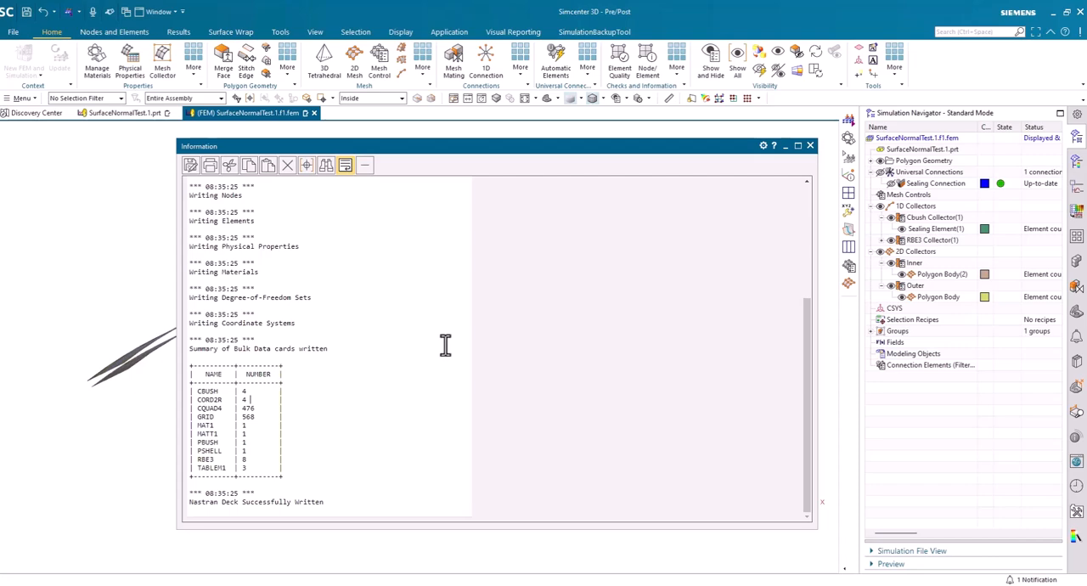
pyautogui.click(810, 146)
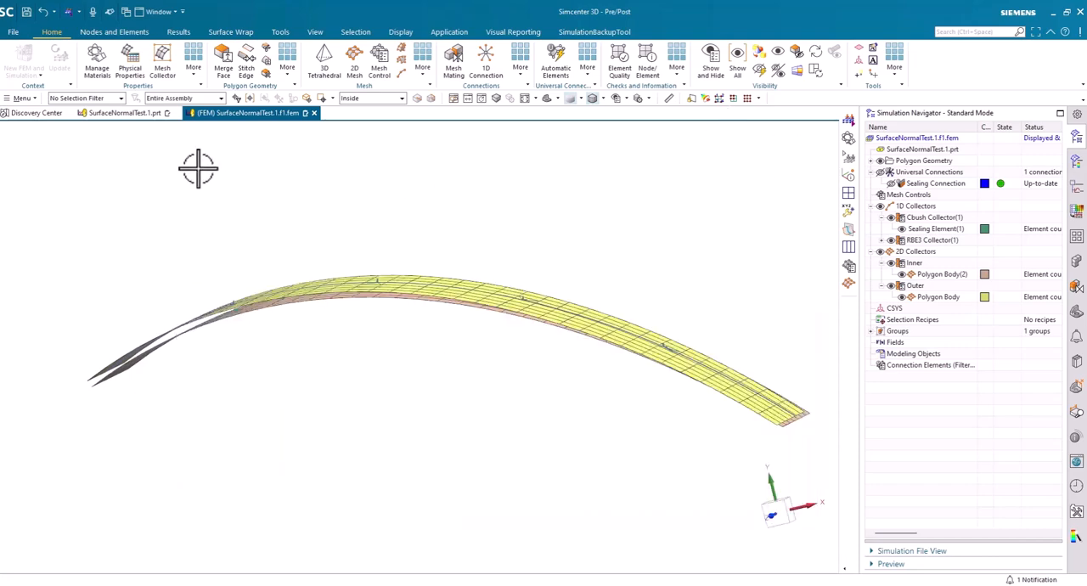
# Create a stand-alone Simcenter Nastran structural FEM in millimetres named ImportBDF, without associating it to a master part
pyautogui.click(13, 36)
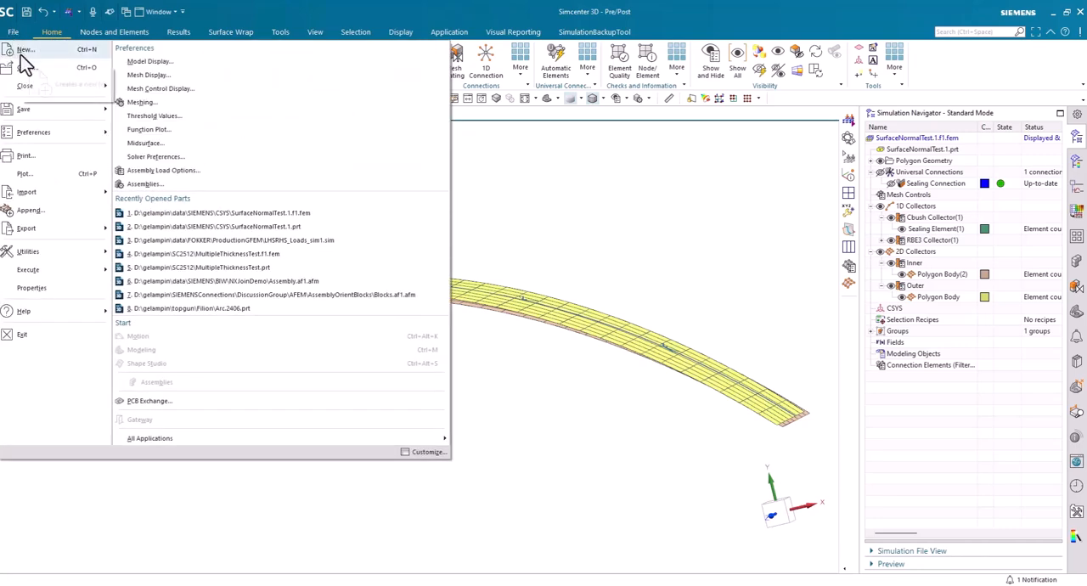
pyautogui.click(20, 54)
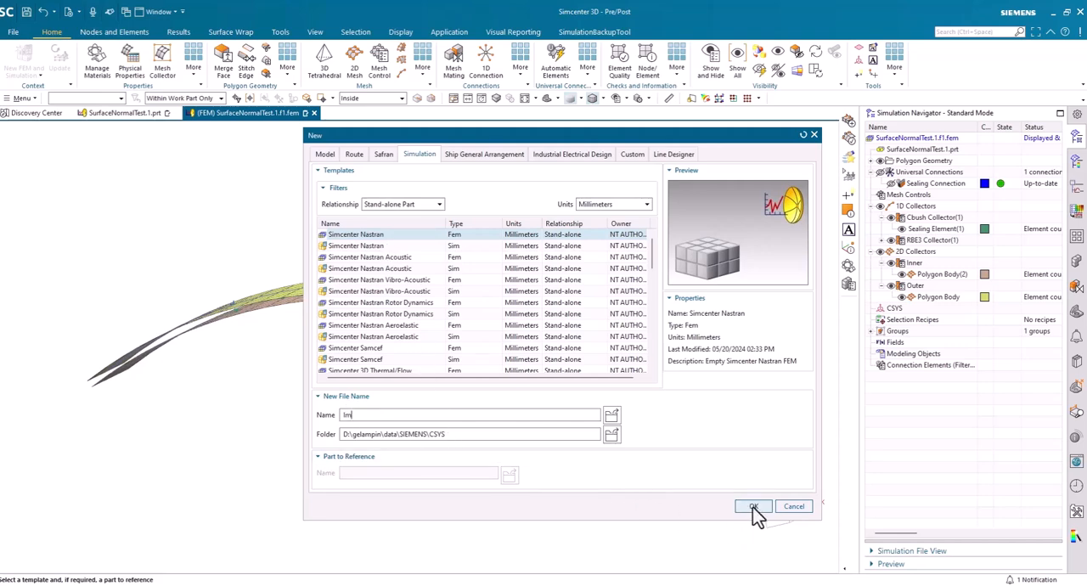
pyautogui.write('portBDV')
pyautogui.click(753, 506)
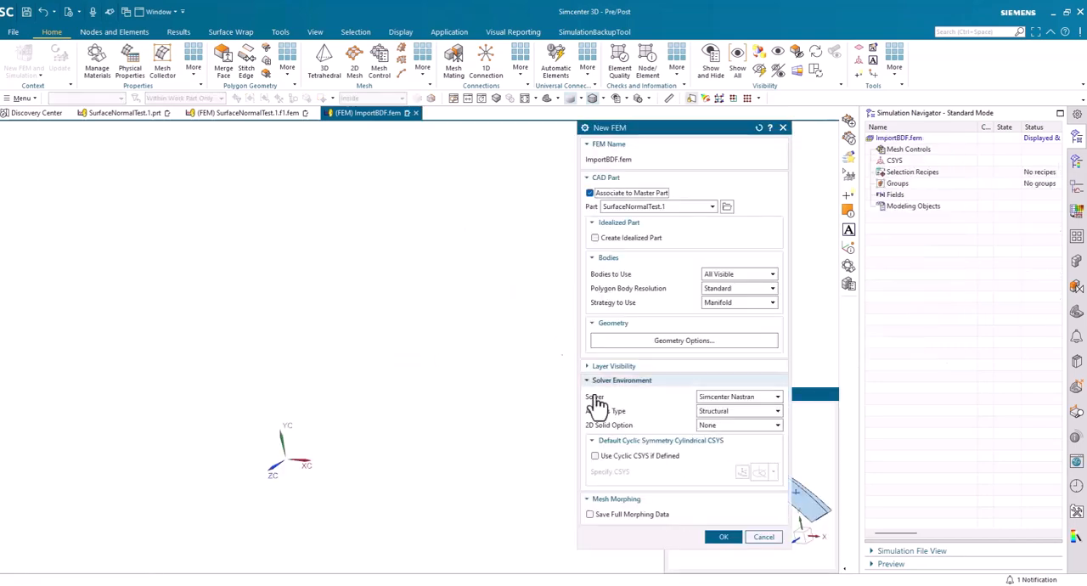
pyautogui.click(601, 194)
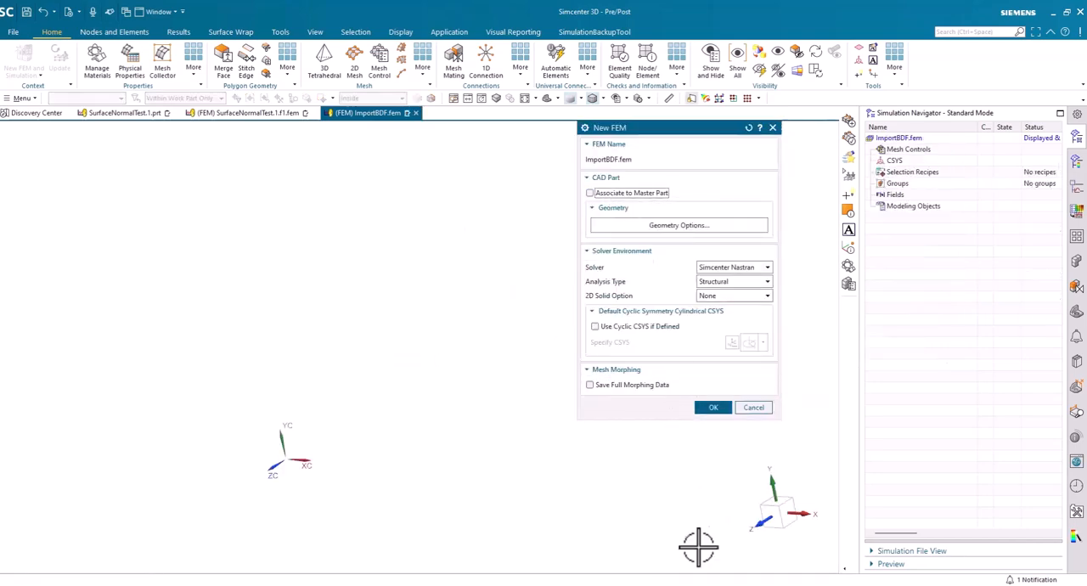
pyautogui.click(701, 414)
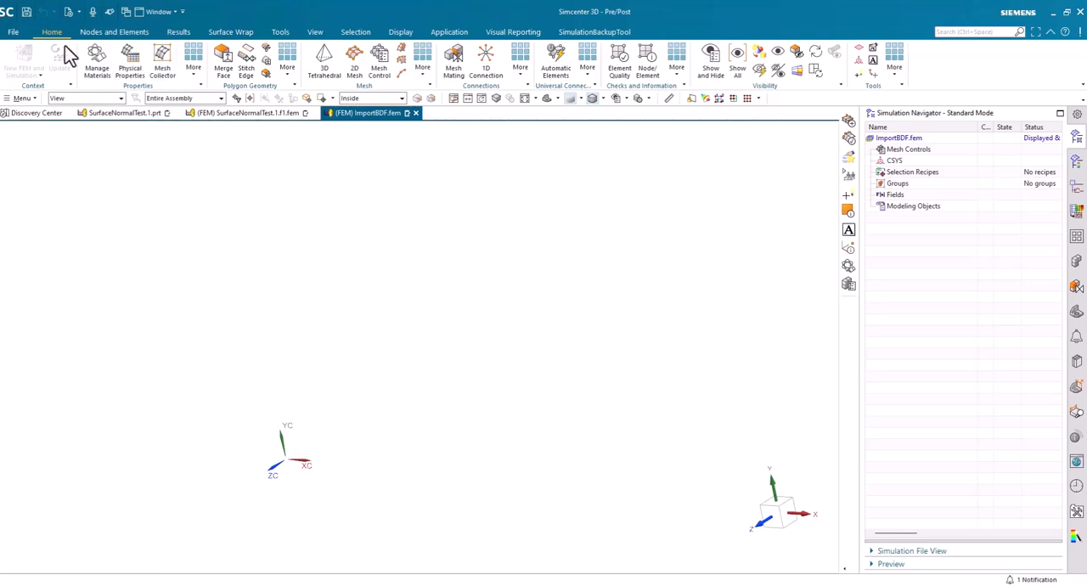
# Append the Nastran deck SurfaceNormalTest.1.f1.bdf to the empty FEM, with zero label offsets and (mN)(mm)(kg) units
pyautogui.click(15, 32)
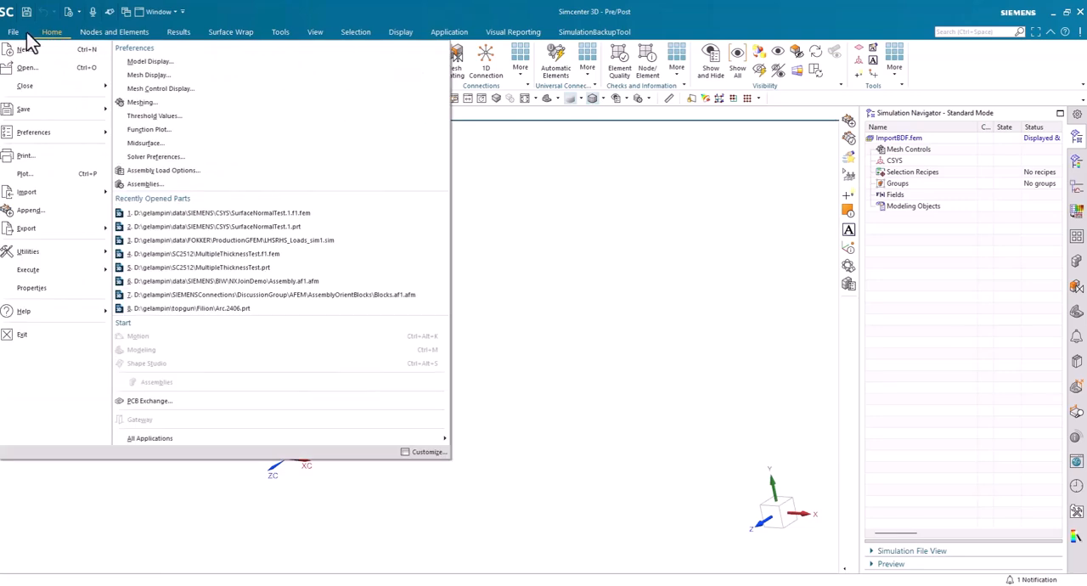
pyautogui.click(34, 211)
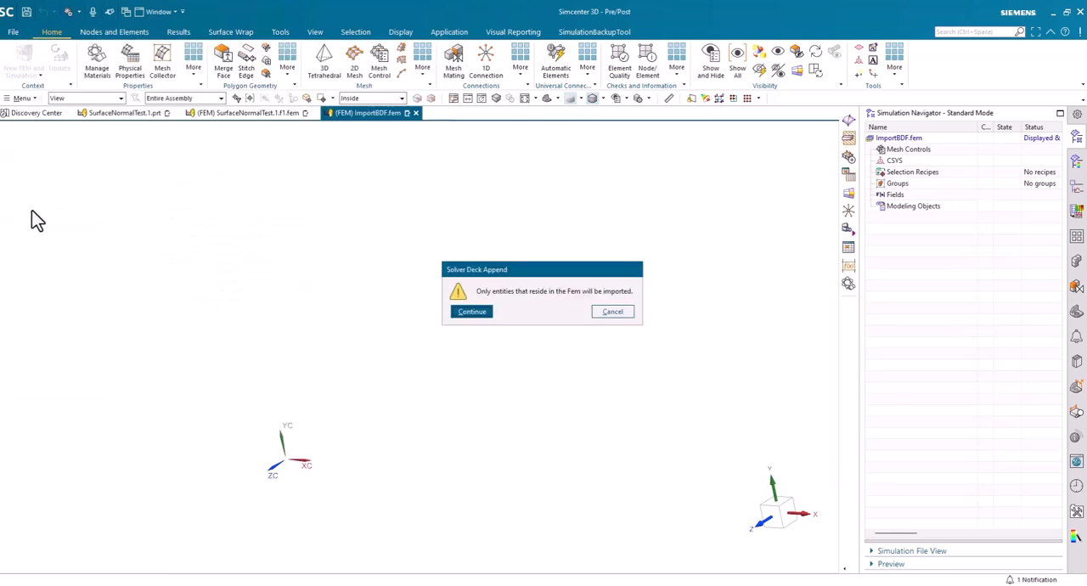
pyautogui.click(459, 312)
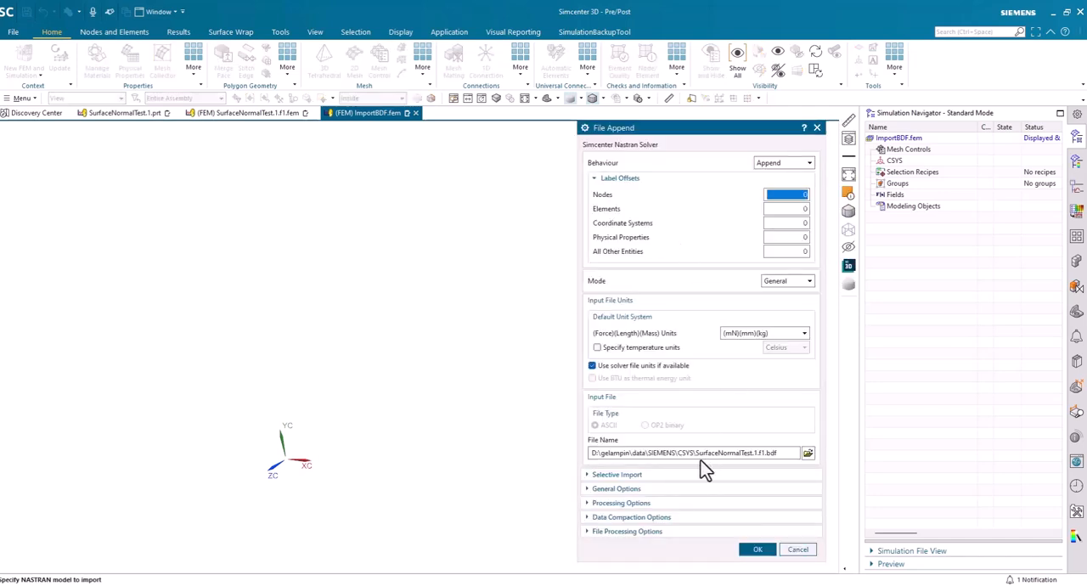
pyautogui.click(758, 549)
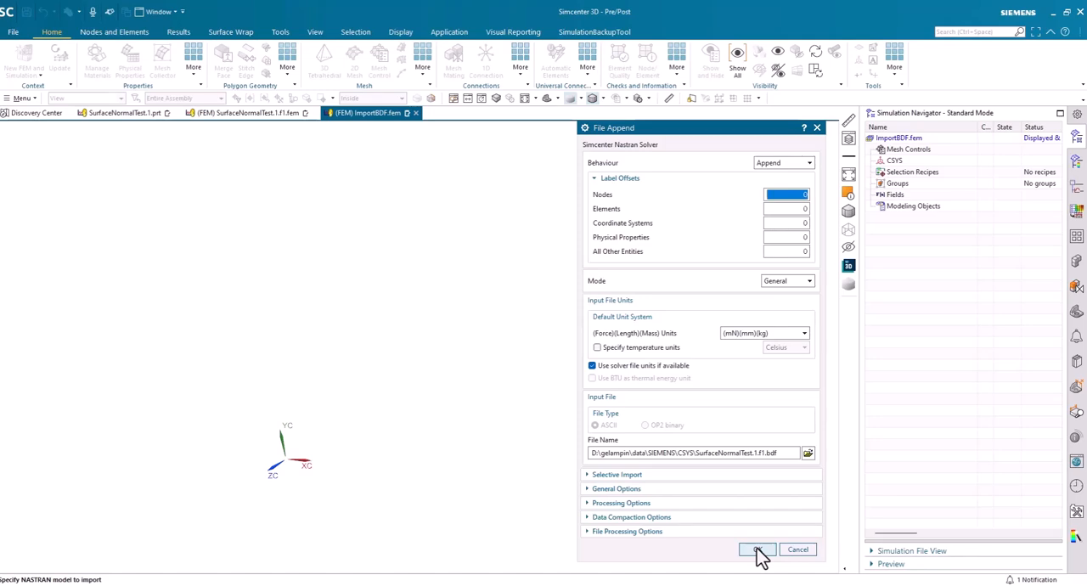
# Run the Nastran deck import and review the bulk data summary of the imported entities
pyautogui.click(757, 550)
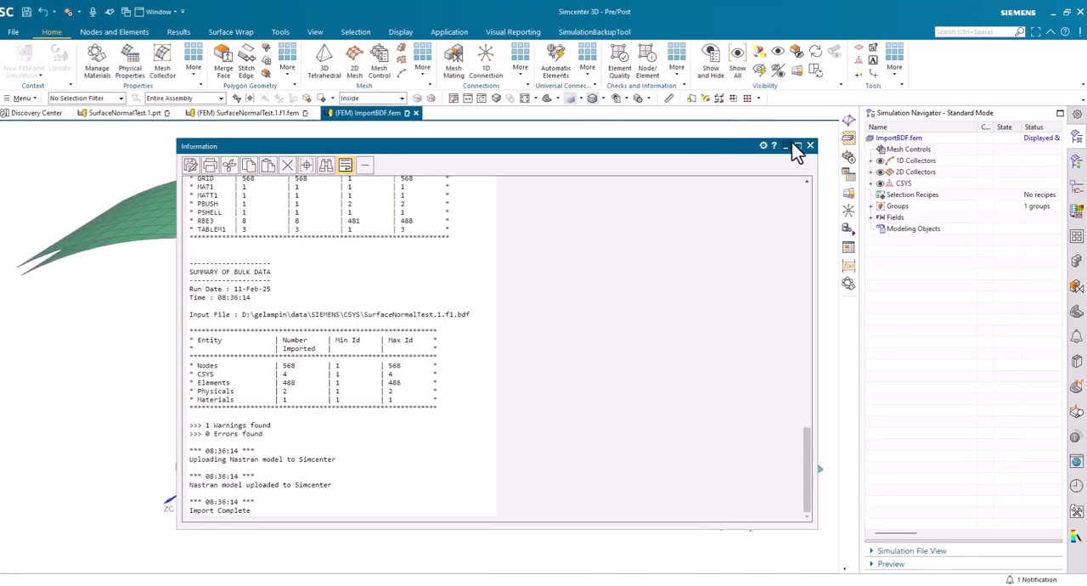
pyautogui.scroll(5, 285, 344)
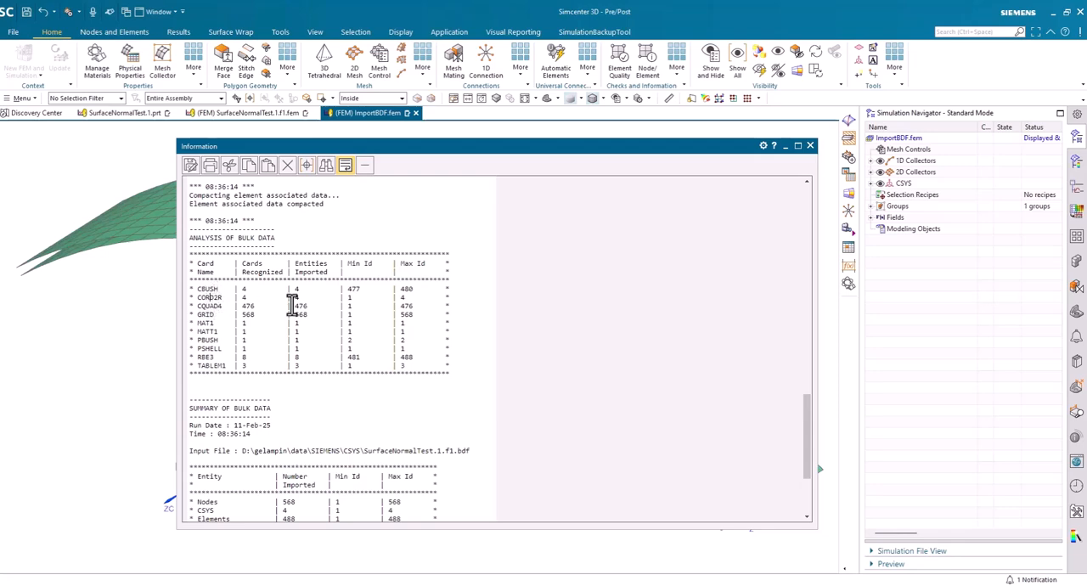
pyautogui.click(811, 146)
# Examine the orientation coordinate systems of the imported CBUSH elements along the curved surfaces from the side
pyautogui.scroll(1, 660, 241)
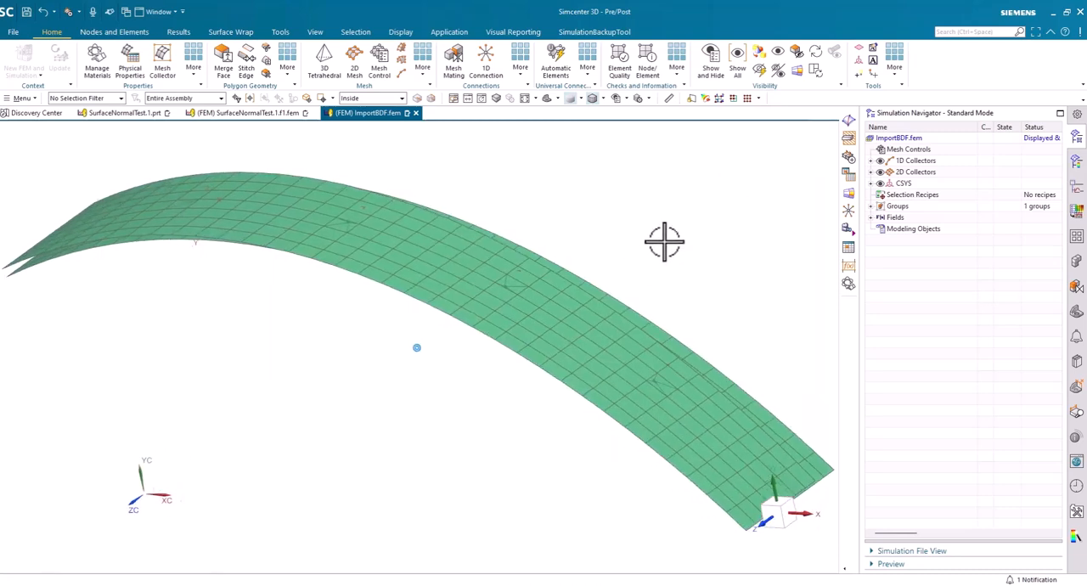
pyautogui.moveTo(664, 242)
pyautogui.mouseDown(button='middle')
pyautogui.moveTo(262, 342)
pyautogui.moveTo(195, 317)
pyautogui.mouseUp(button='middle')
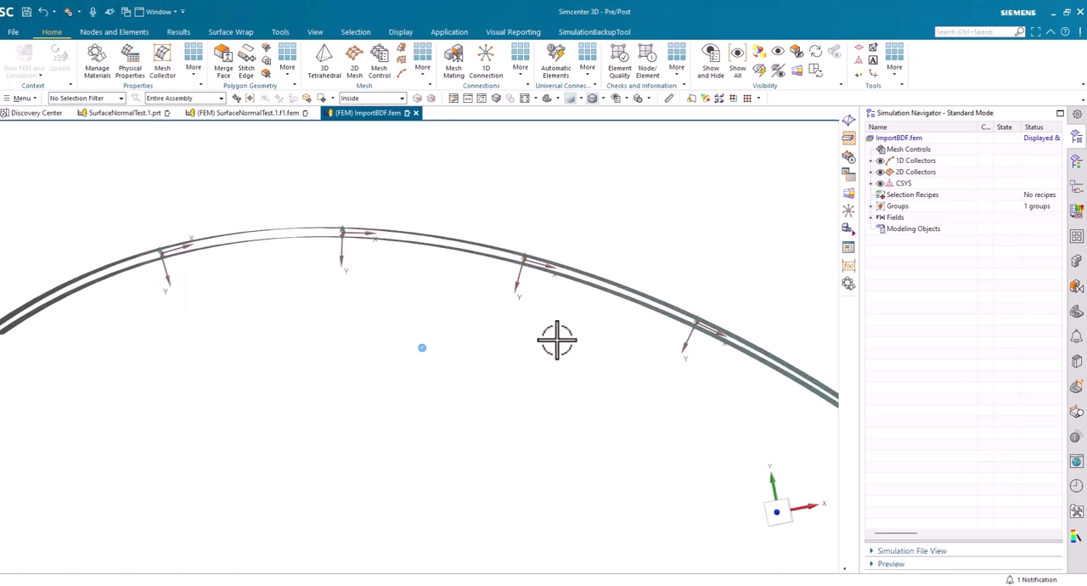
pyautogui.moveTo(557, 340); pyautogui.dragTo(555, 337, button='middle')
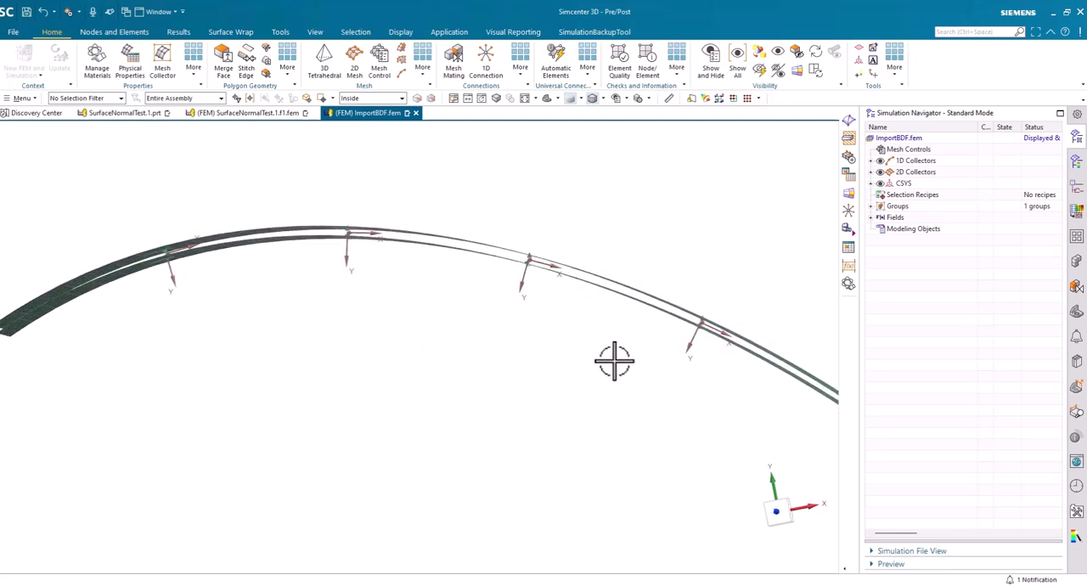
pyautogui.moveTo(614, 362)
pyautogui.mouseDown(button='middle')
pyautogui.moveTo(501, 243)
pyautogui.moveTo(243, 163)
pyautogui.moveTo(235, 128)
pyautogui.mouseUp(button='middle')
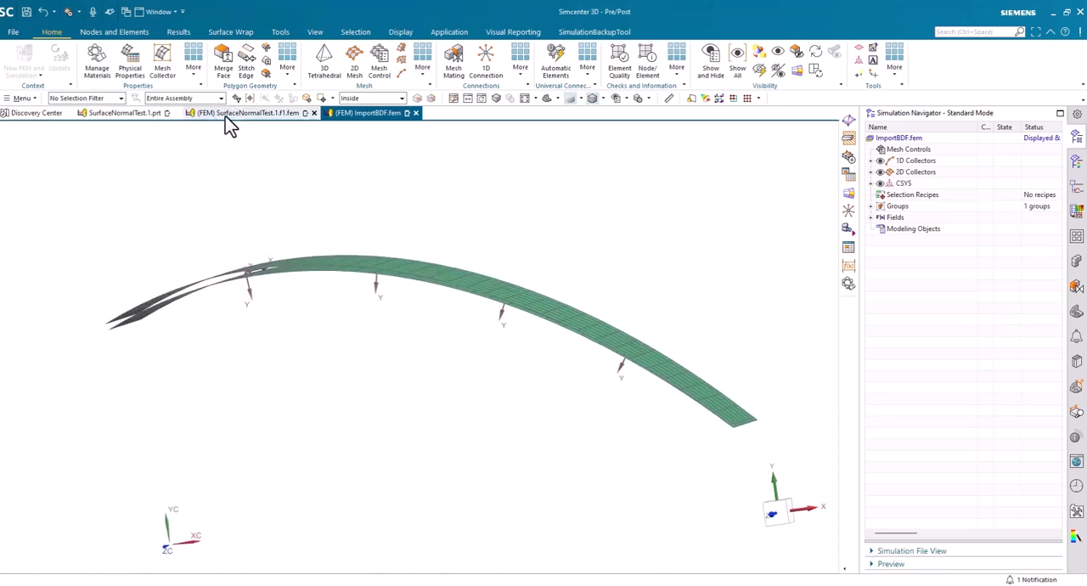
# Switch to SurfaceNormalTest.1.f1.fem and review the translational stiffness values of the existing sealing connection, keeping its definition
pyautogui.click(227, 116)
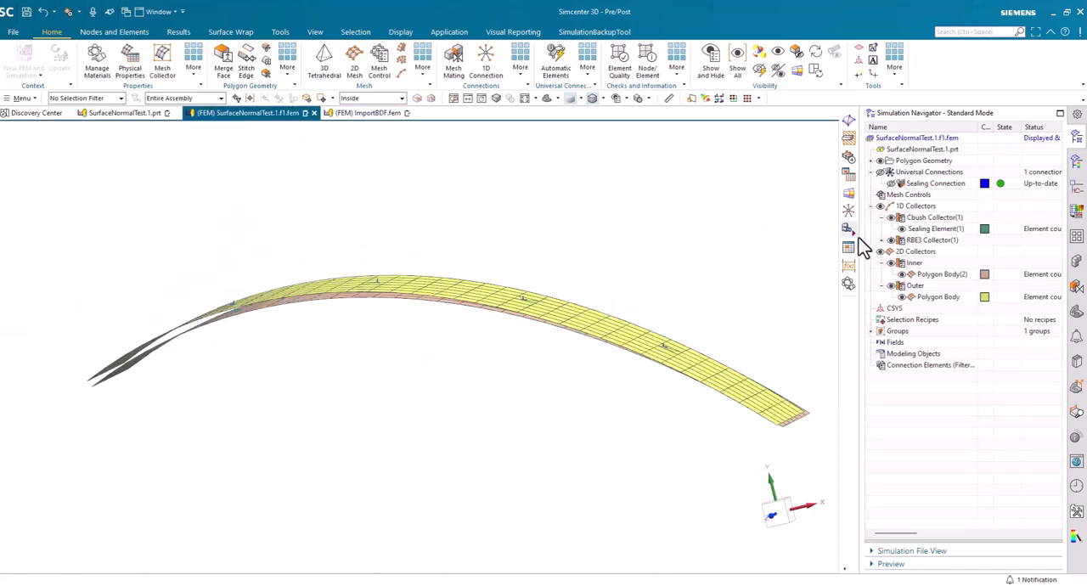
pyautogui.rightClick(923, 189)
pyautogui.click(934, 234)
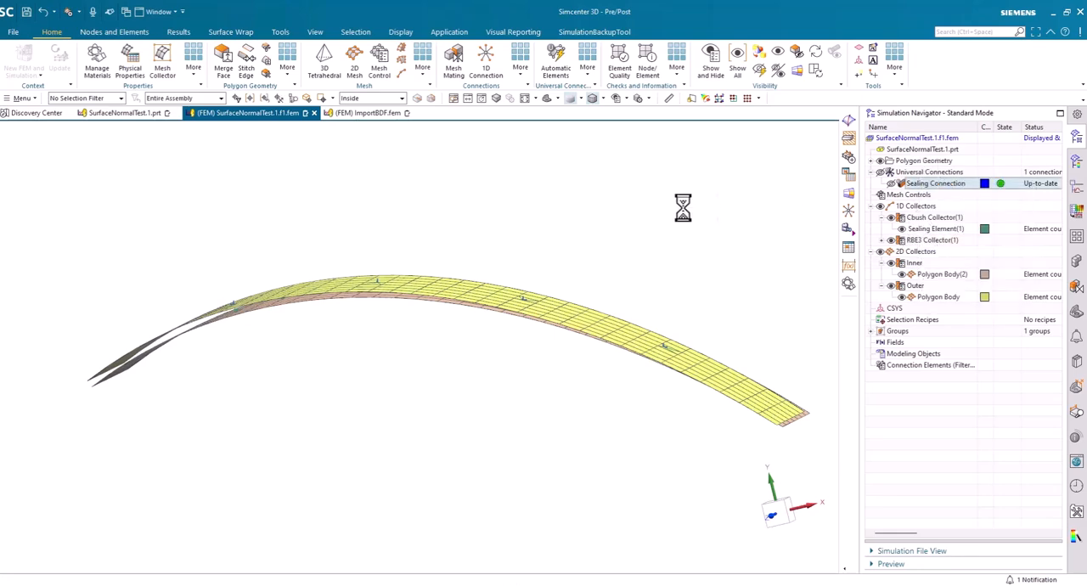
pyautogui.click(608, 193)
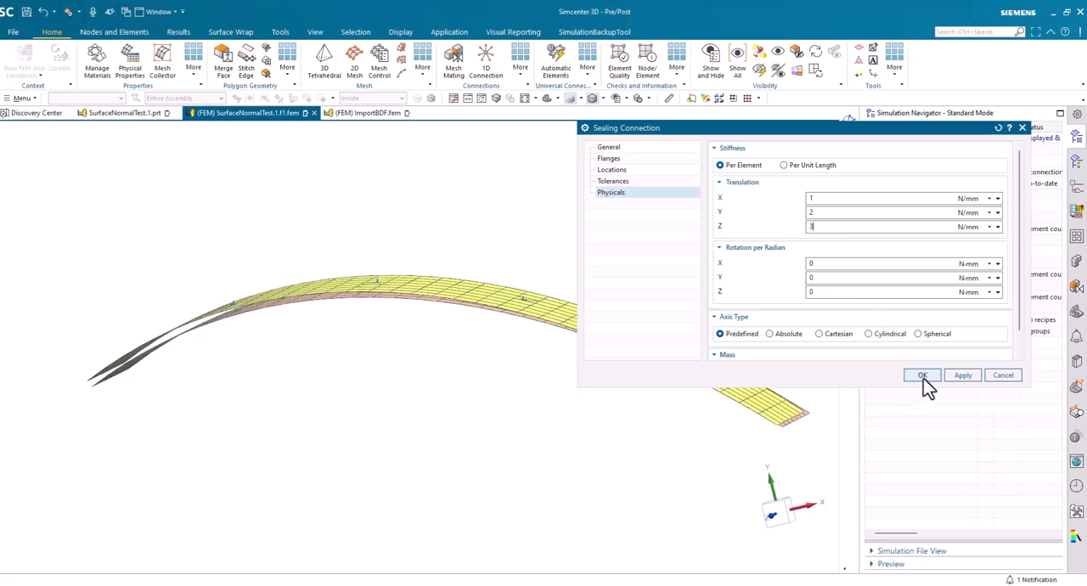
pyautogui.click(1003, 376)
# Hide the 2D collectors and delete the existing sealing connection from the FEM
pyautogui.moveTo(663, 263); pyautogui.dragTo(701, 257, button='middle')
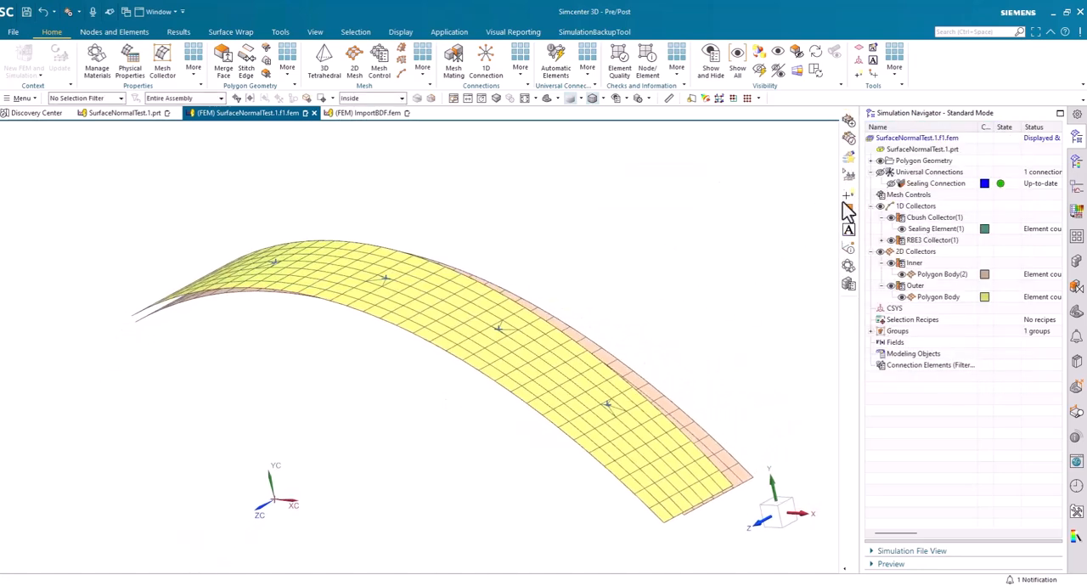
pyautogui.click(881, 252)
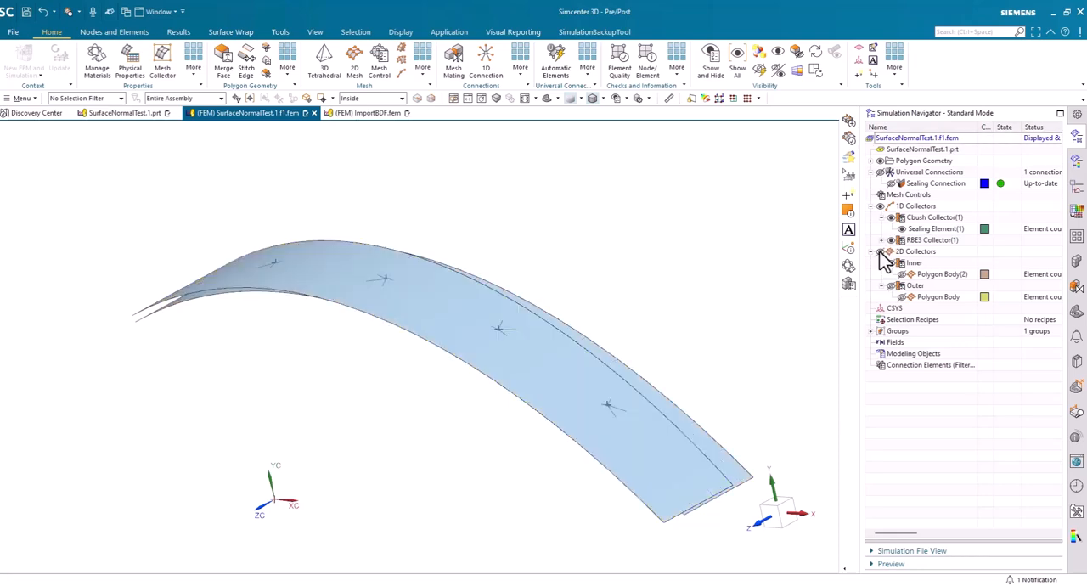
pyautogui.click(930, 189)
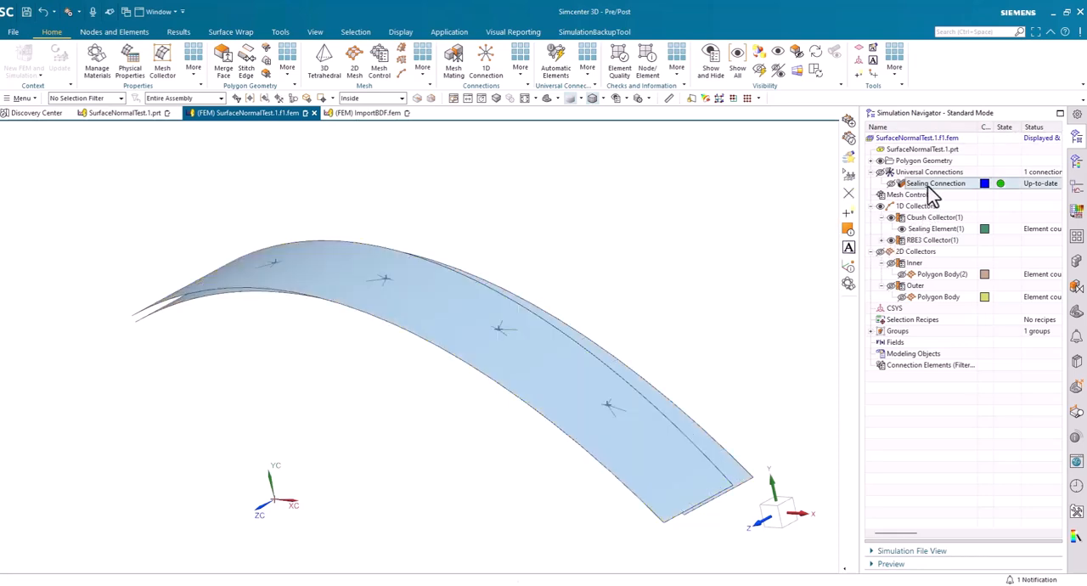
pyautogui.rightClick(932, 189)
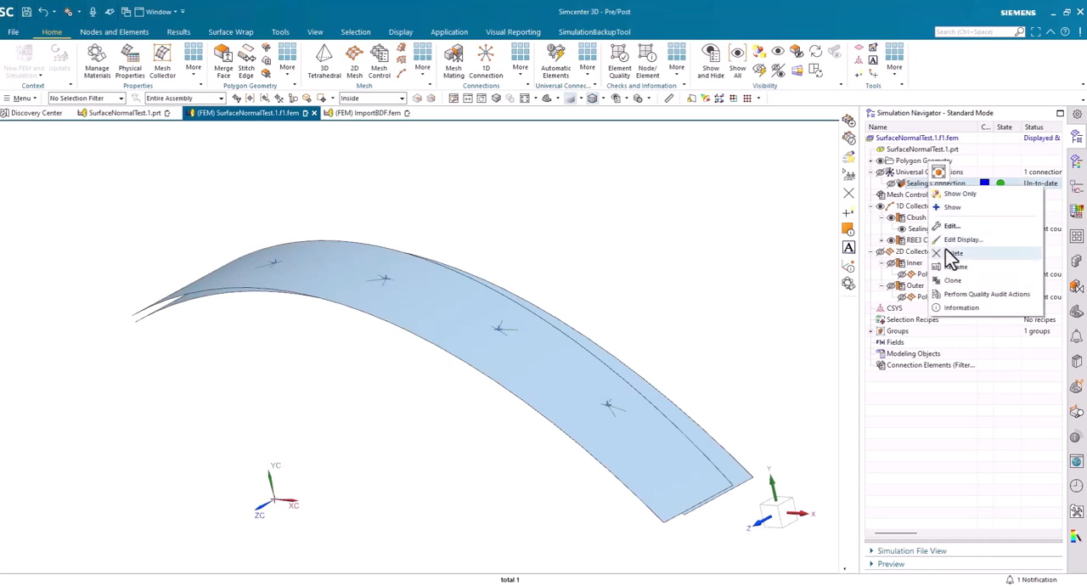
pyautogui.click(953, 253)
pyautogui.moveTo(728, 247); pyautogui.dragTo(704, 56, button='middle')
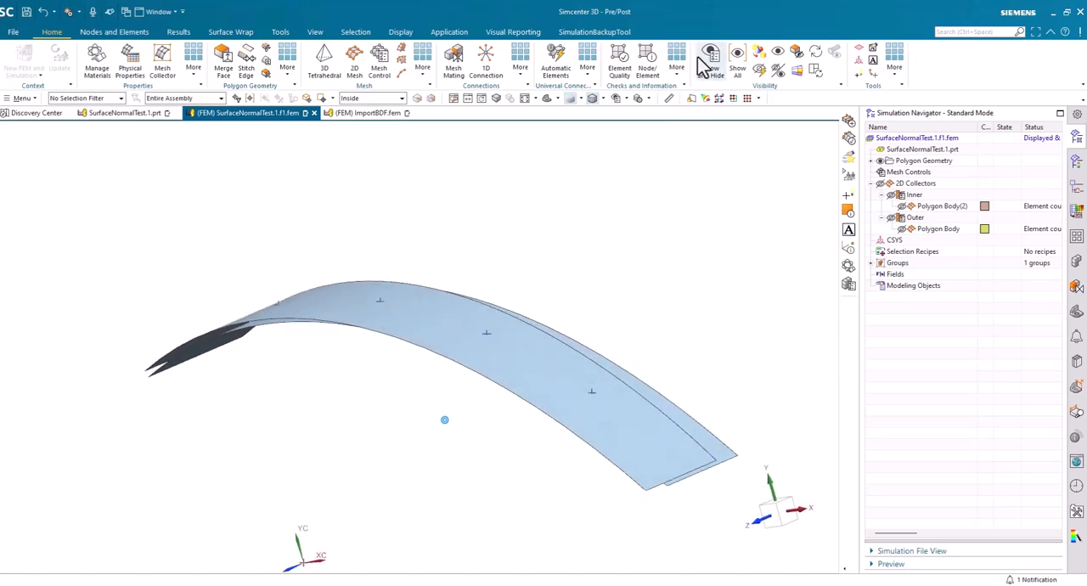
# Show the curves of the geometry and inspect the spline running along the middle of the curved surface
pyautogui.click(709, 63)
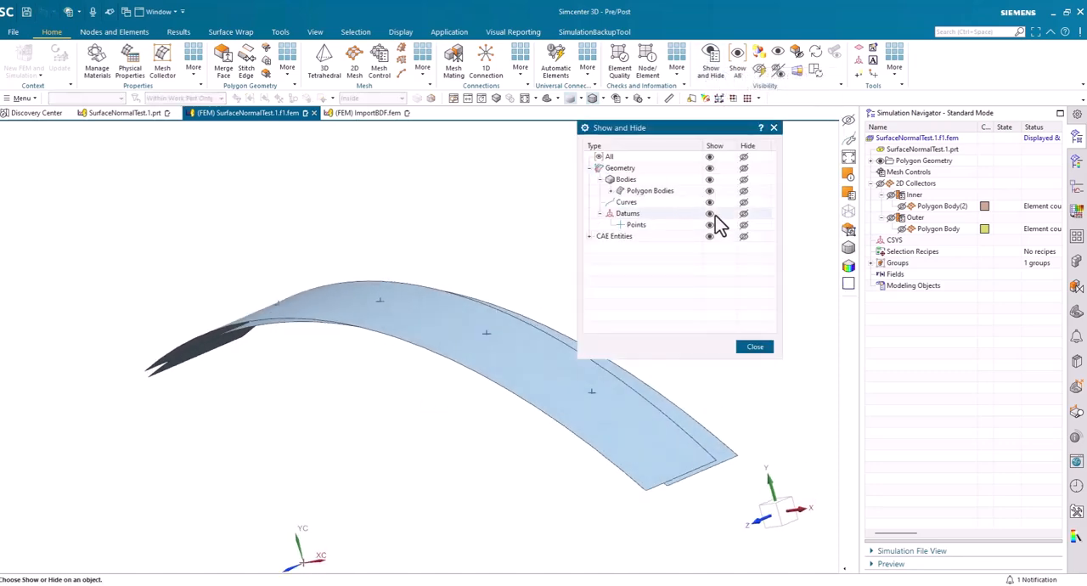
pyautogui.click(709, 202)
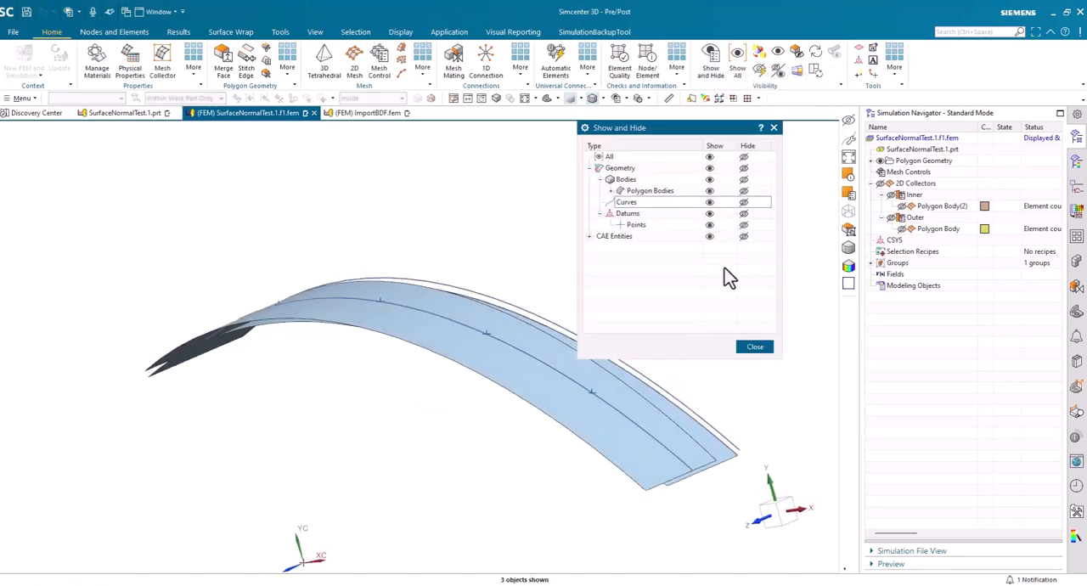
pyautogui.click(755, 348)
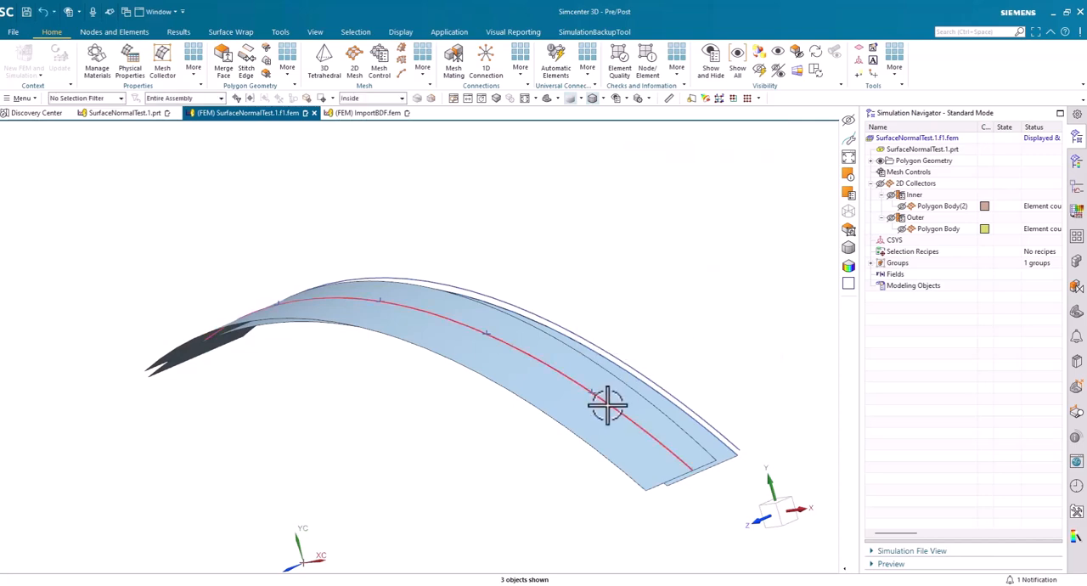
pyautogui.moveTo(609, 399); pyautogui.dragTo(460, 177, button='middle')
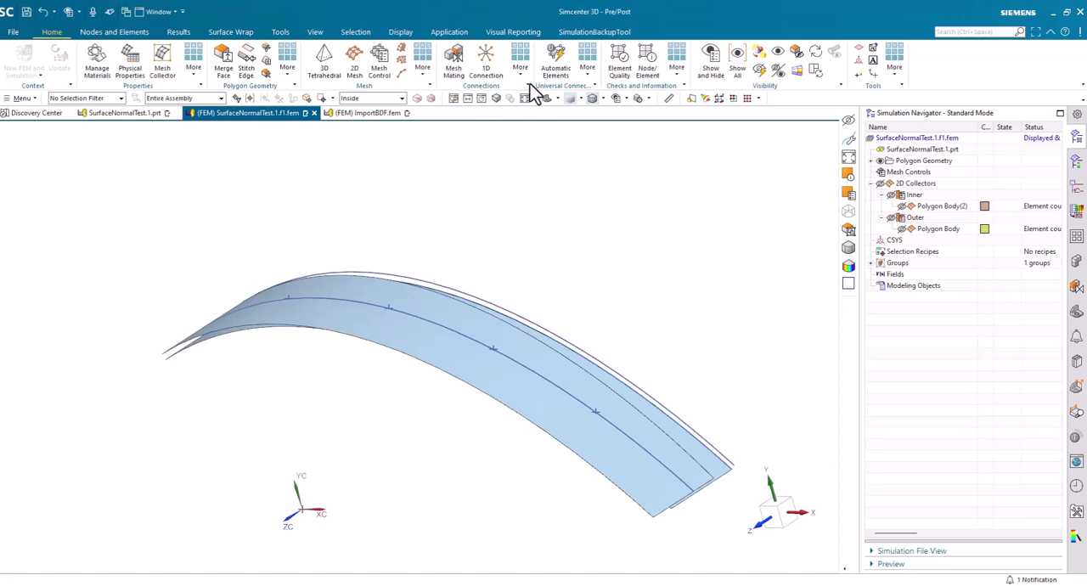
# Start a new sealing connection with the outer curved face as first flange and the inner curved face as second flange
pyautogui.click(587, 68)
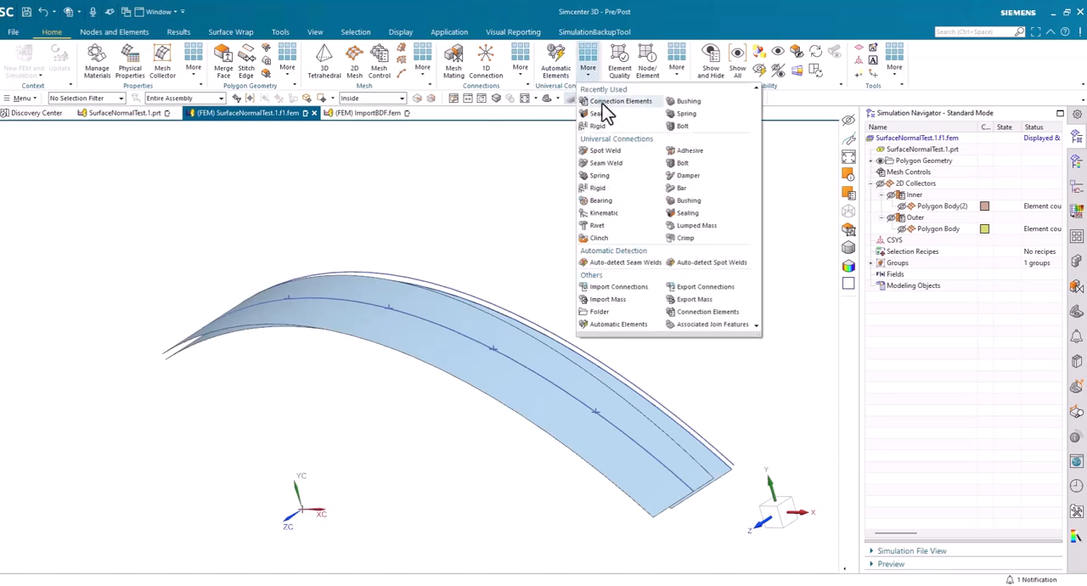
pyautogui.click(598, 113)
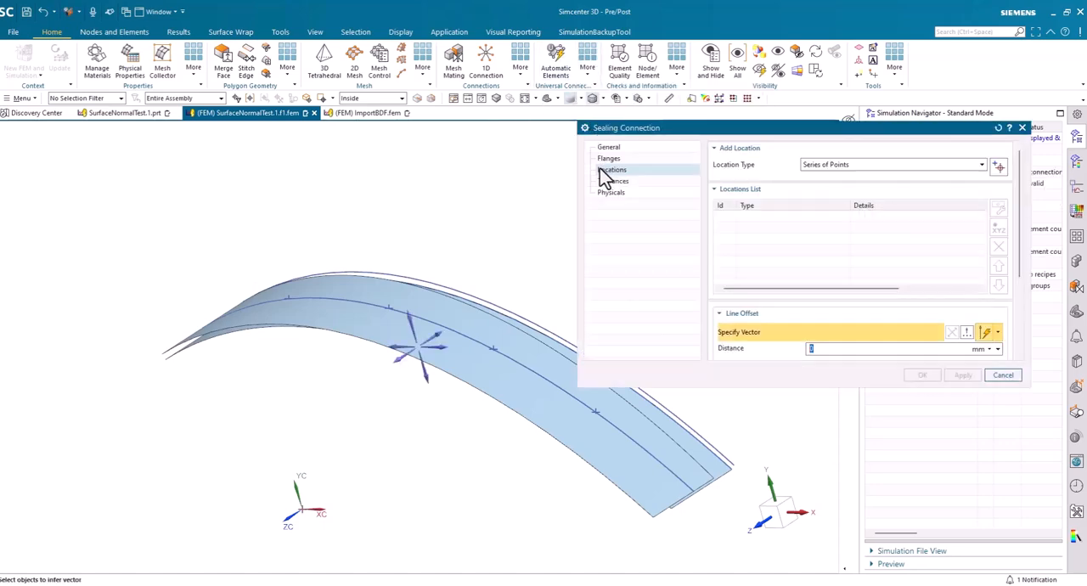
pyautogui.click(608, 158)
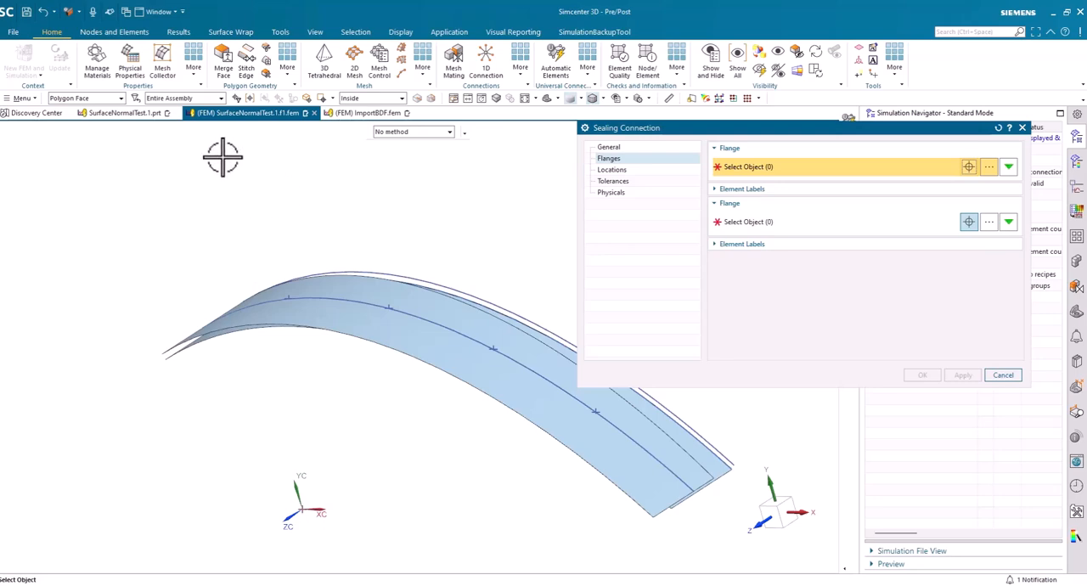
pyautogui.click(390, 340)
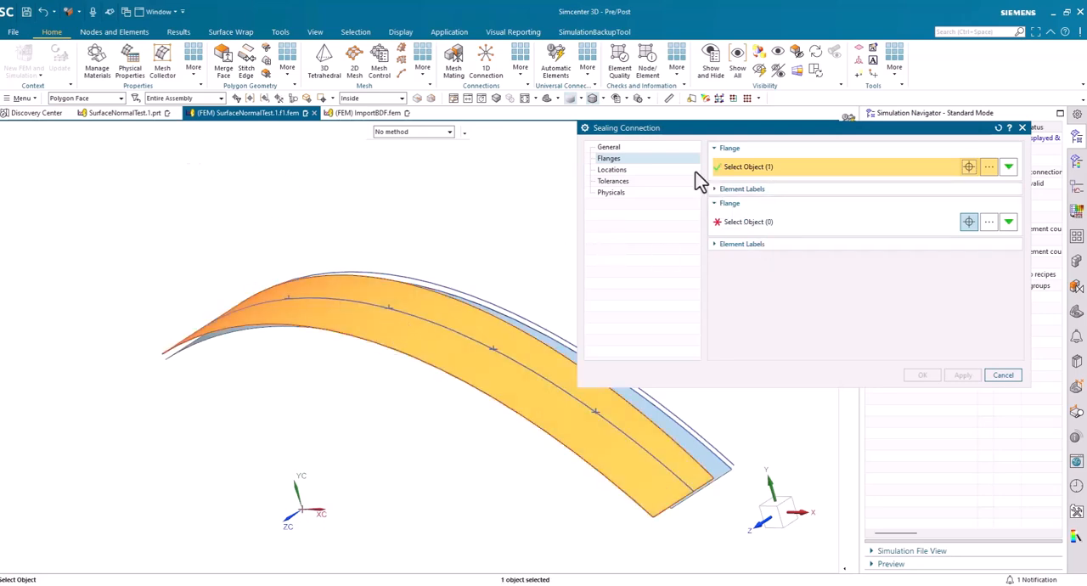
pyautogui.click(748, 225)
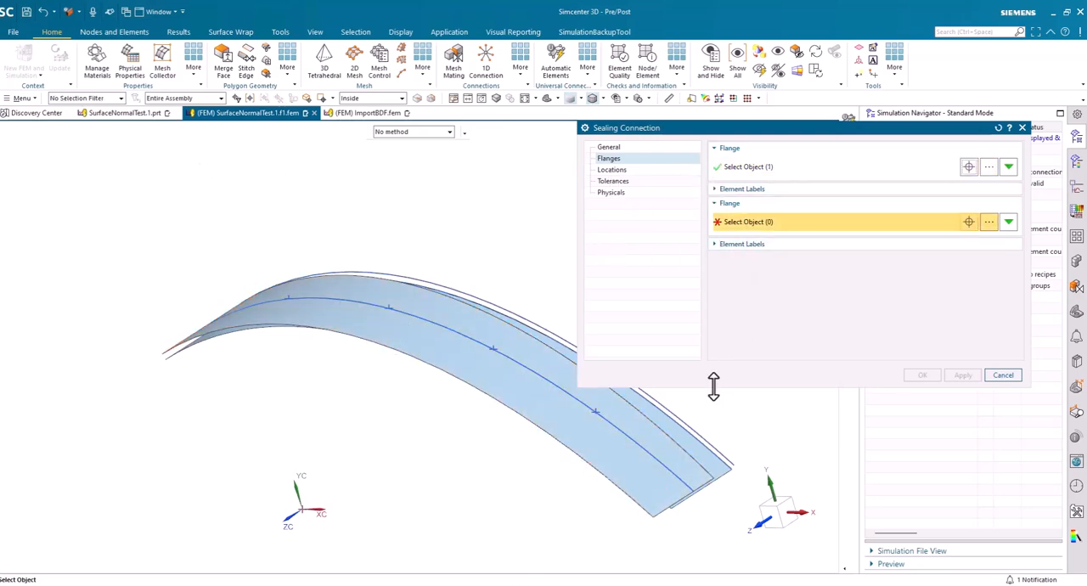
pyautogui.click(704, 445)
# Set the connection's location type to Curve and add the spline along the middle of the surface as its location
pyautogui.click(613, 171)
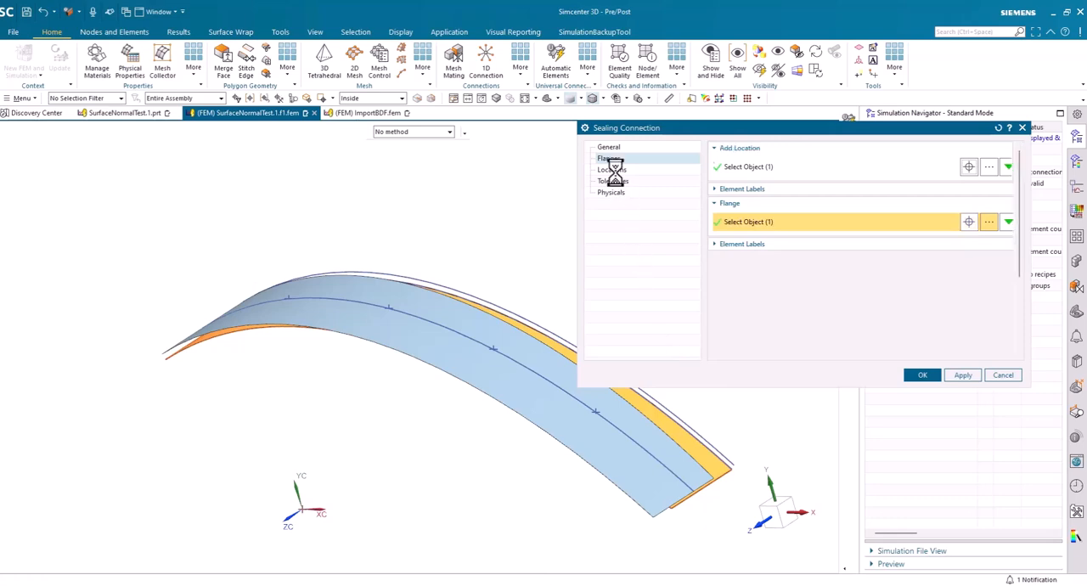
pyautogui.click(855, 165)
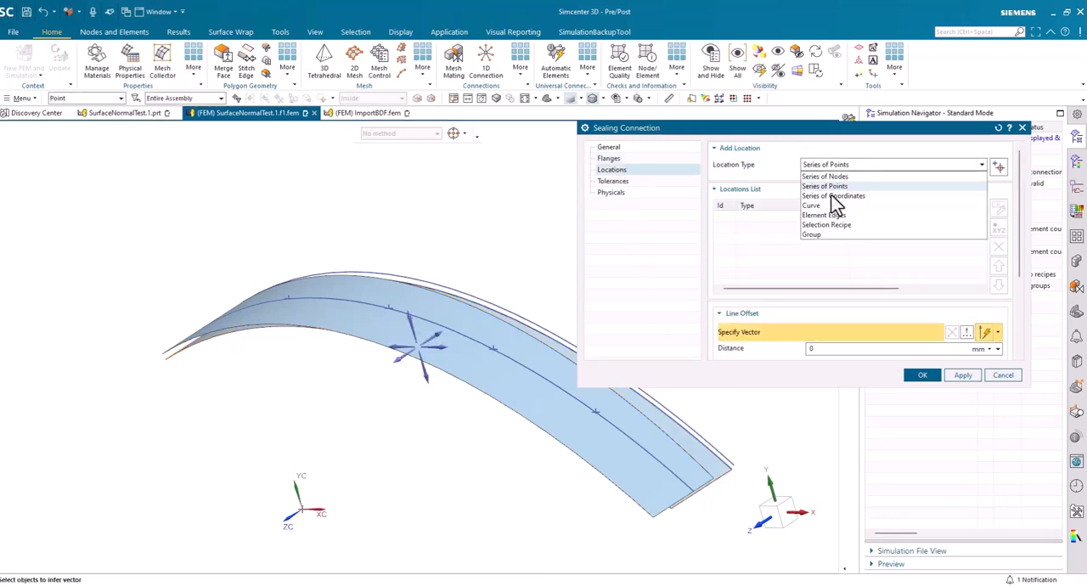
pyautogui.click(828, 211)
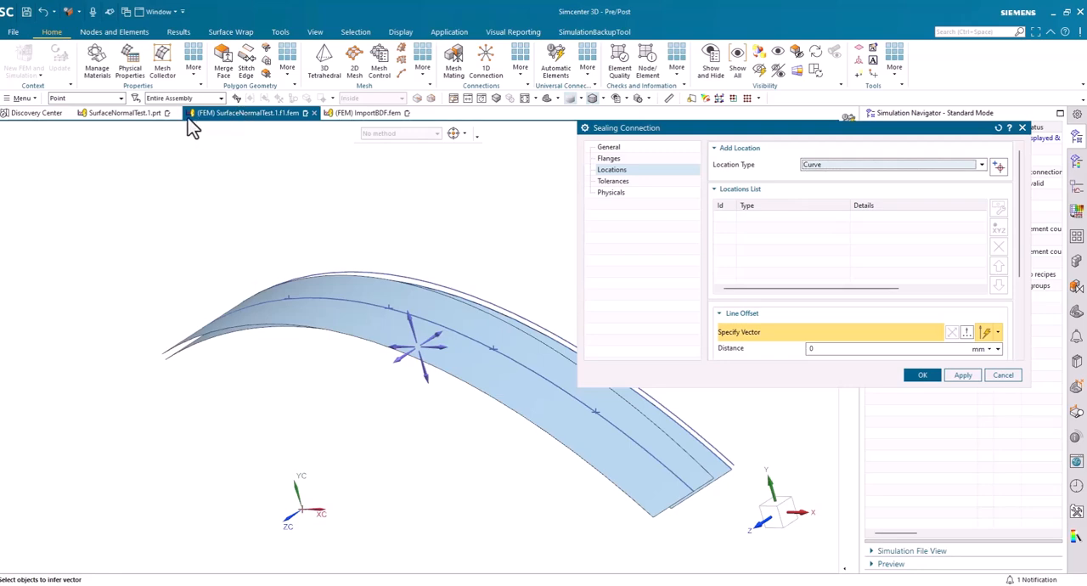
pyautogui.click(1000, 167)
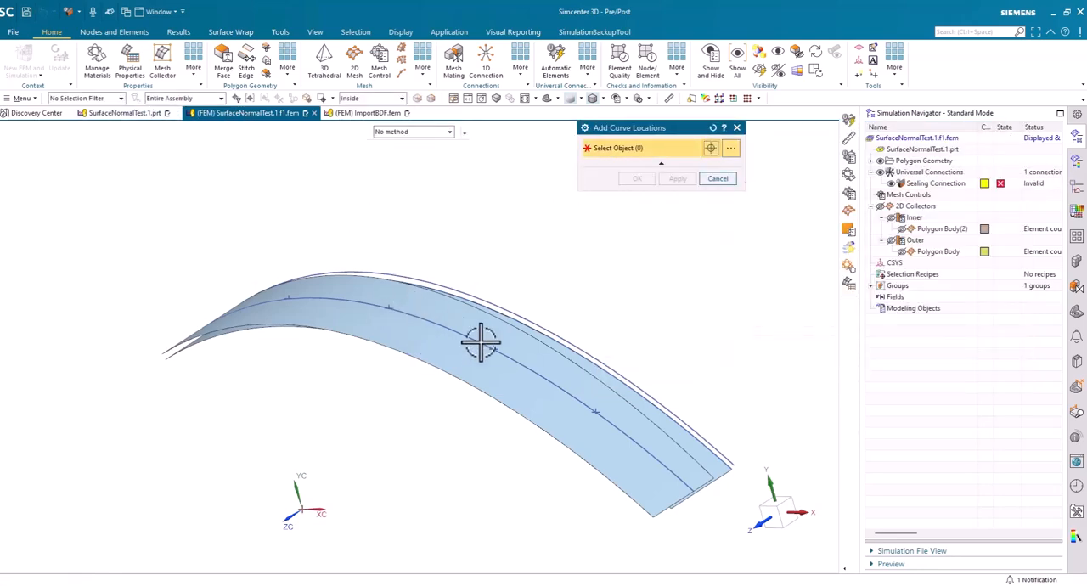
pyautogui.click(651, 454)
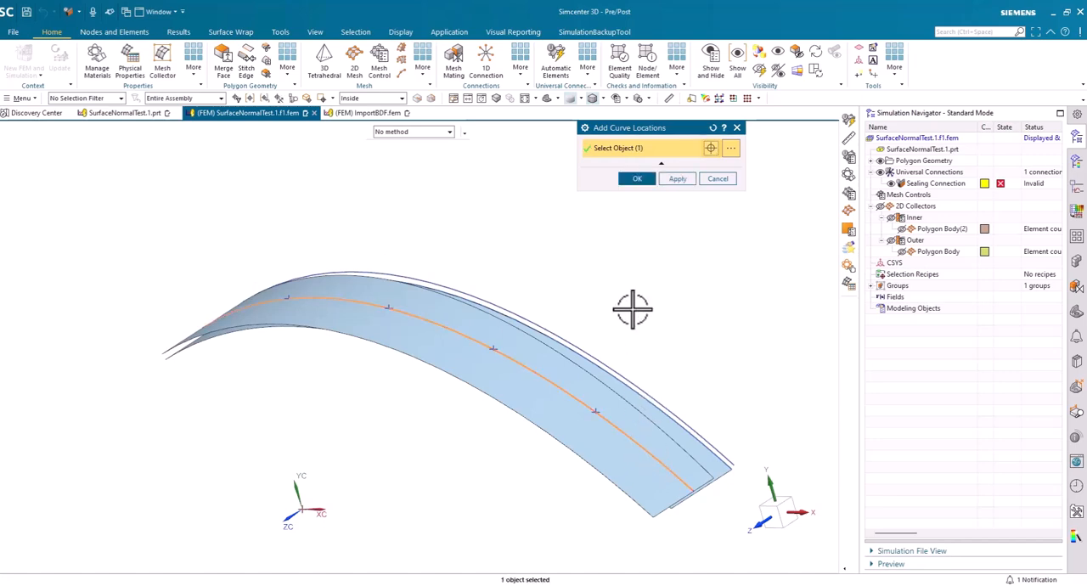
pyautogui.click(638, 180)
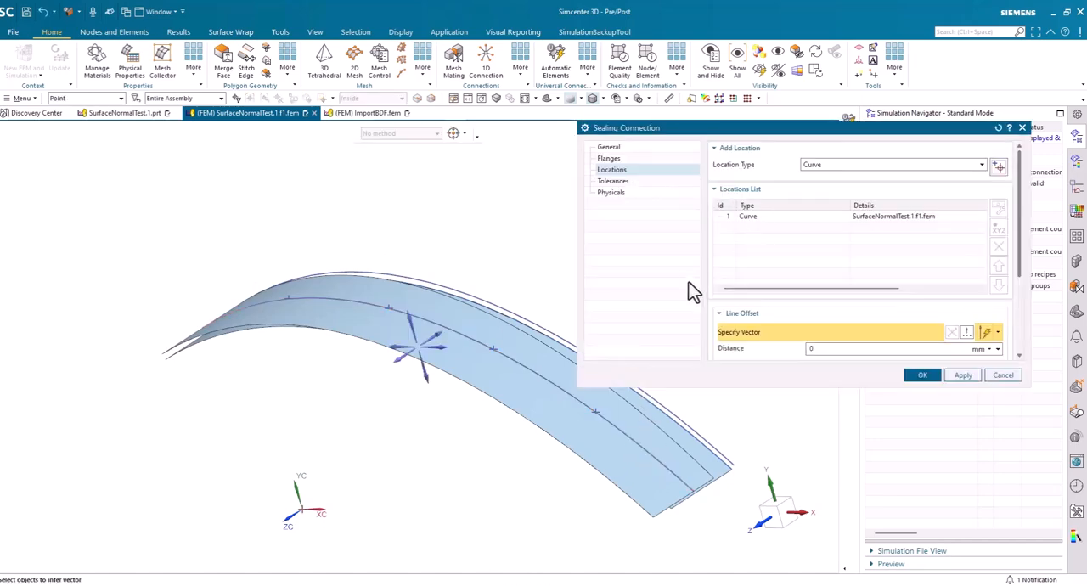
# Create the sealing connection with 50 mm start and end distances, 150 mm step length and translational stiffness of 1, 2 and 3 N/mm
pyautogui.scroll(-2, 798, 297)
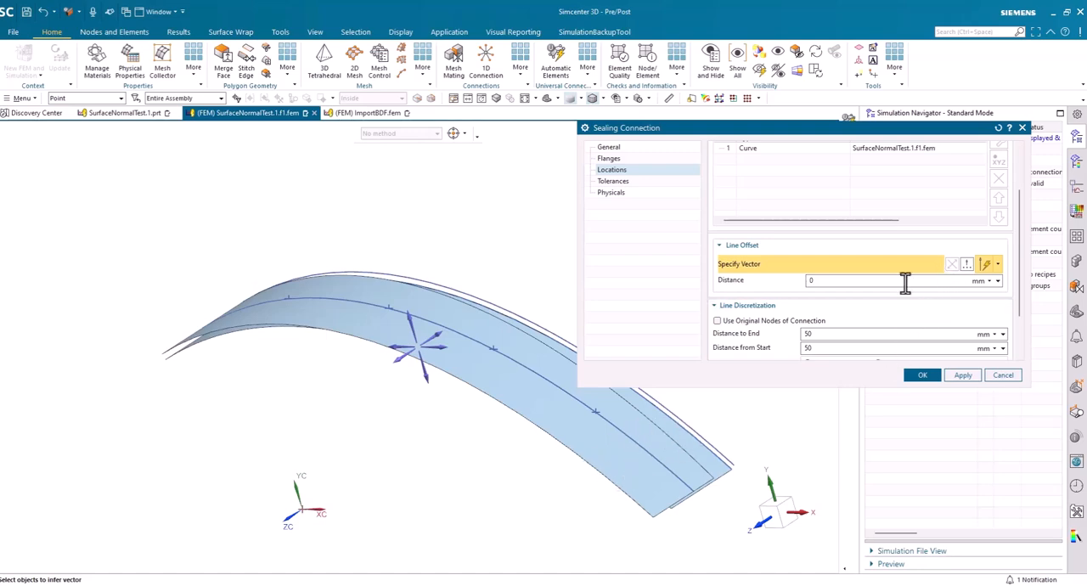
pyautogui.scroll(-2, 820, 319)
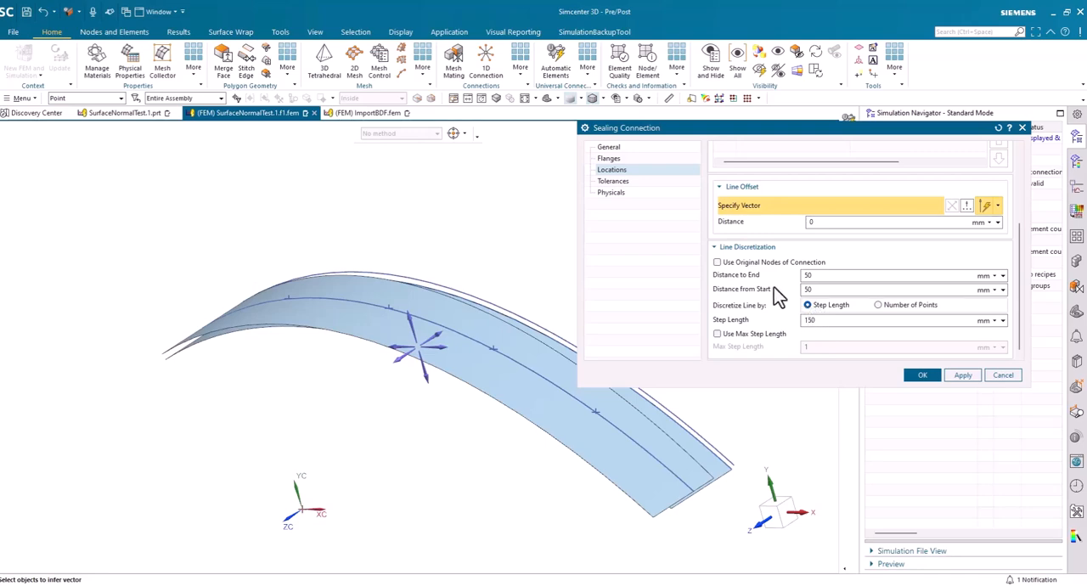
pyautogui.click(612, 181)
pyautogui.click(611, 192)
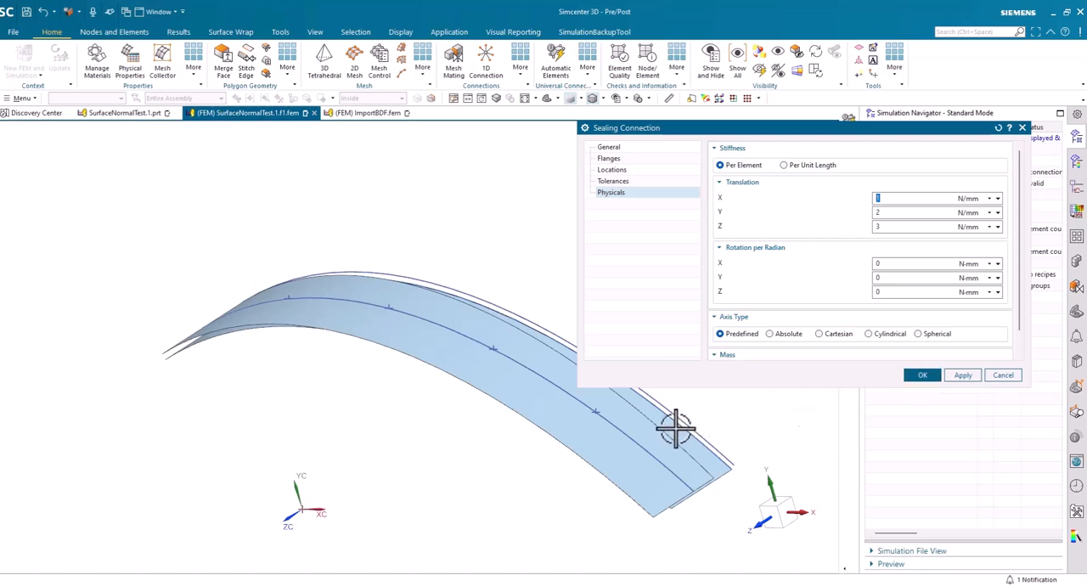
pyautogui.click(925, 376)
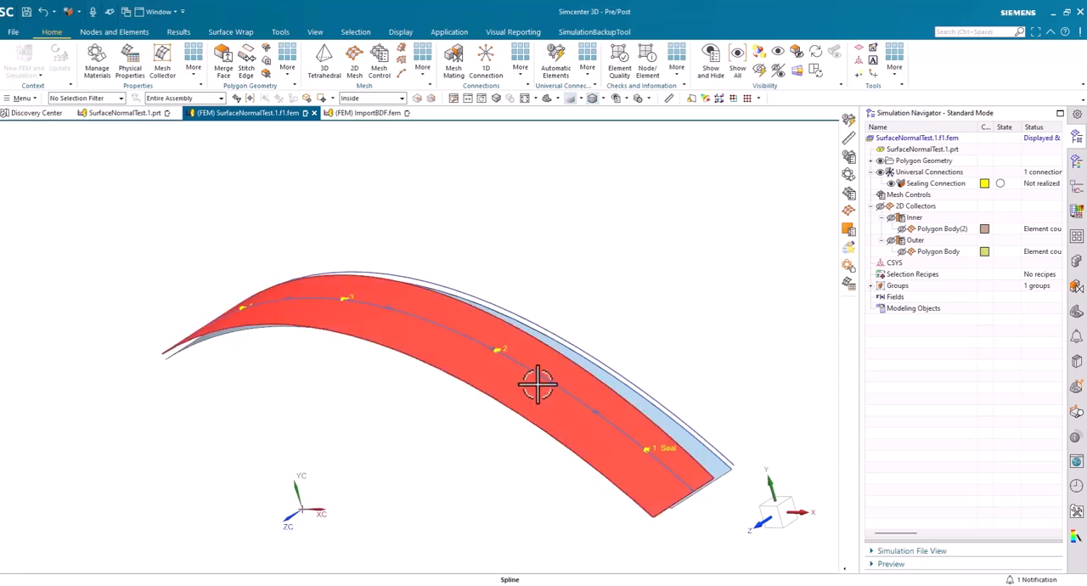
pyautogui.moveTo(498, 354)
pyautogui.mouseDown(button='middle')
pyautogui.moveTo(522, 369)
pyautogui.moveTo(532, 361)
pyautogui.mouseUp(button='middle')
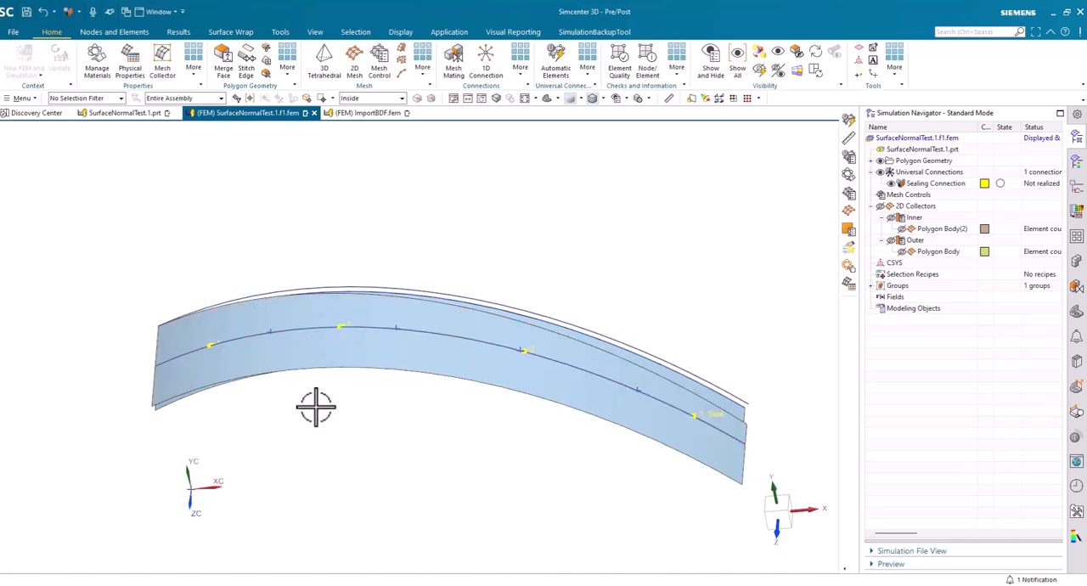
pyautogui.moveTo(311, 403); pyautogui.dragTo(948, 399, button='middle')
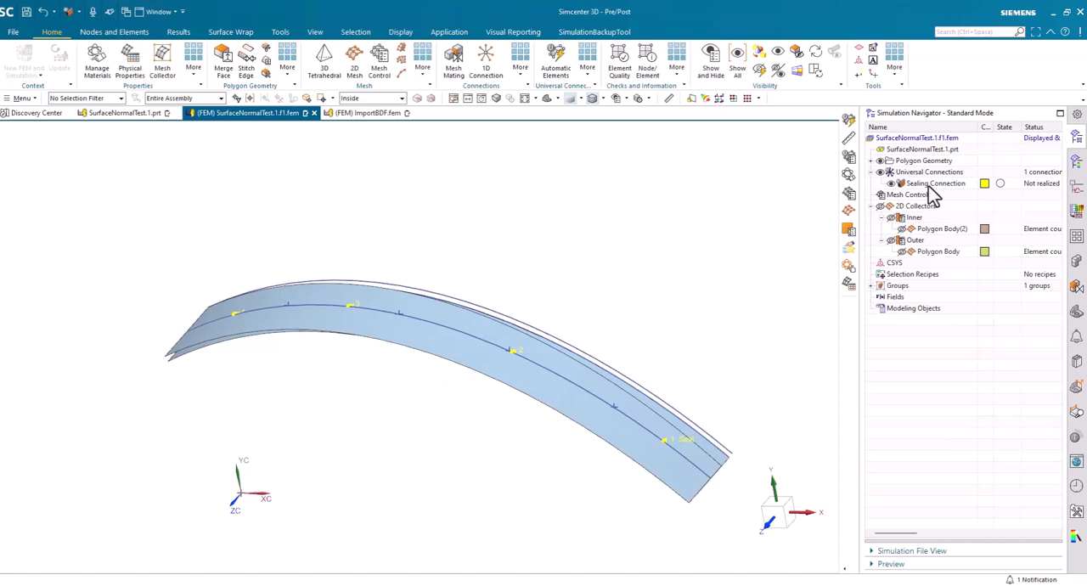
# Edit the sealing connection's line discretization to a 25 mm distance to end and a 100 mm step length
pyautogui.rightClick(929, 185)
pyautogui.click(948, 227)
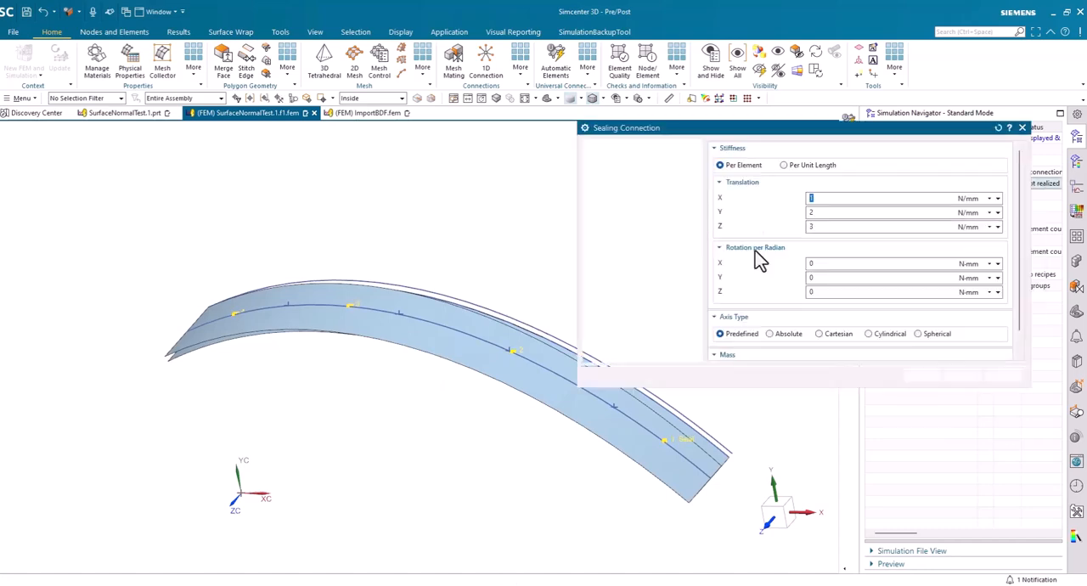
pyautogui.scroll(-1, 832, 285)
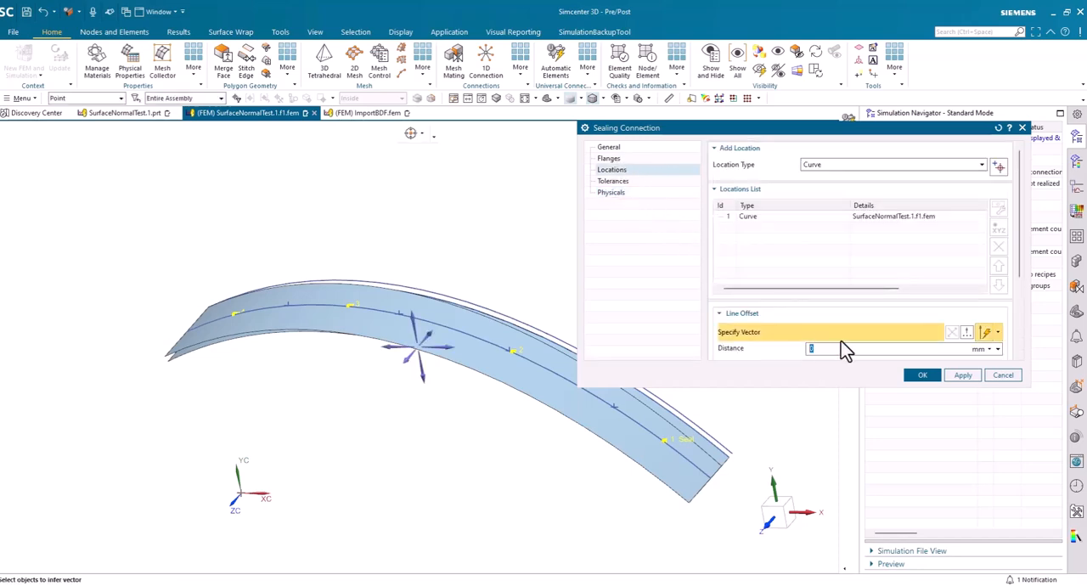
pyautogui.scroll(-3, 845, 348)
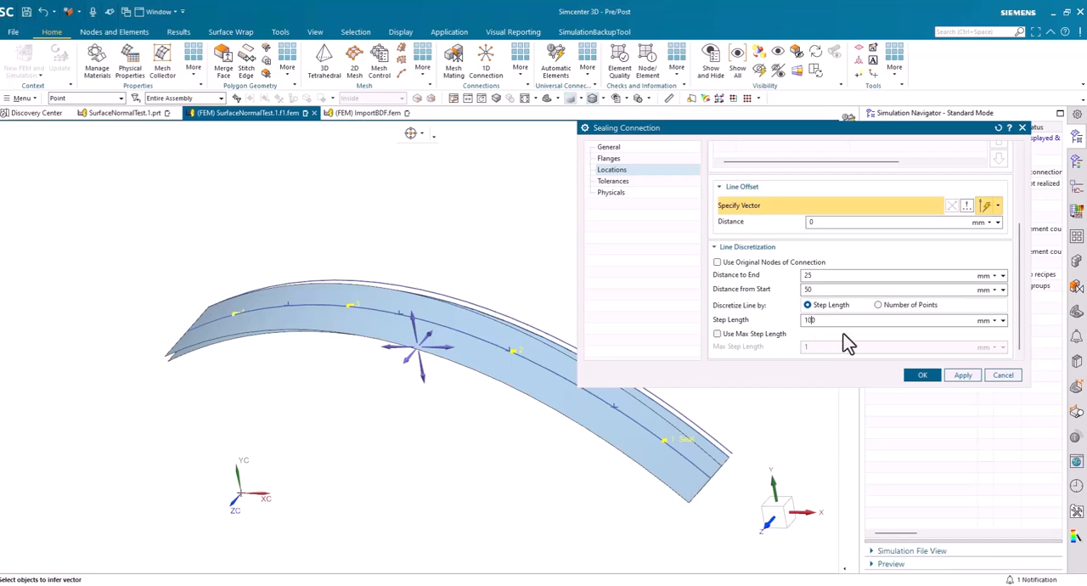
pyautogui.click(922, 376)
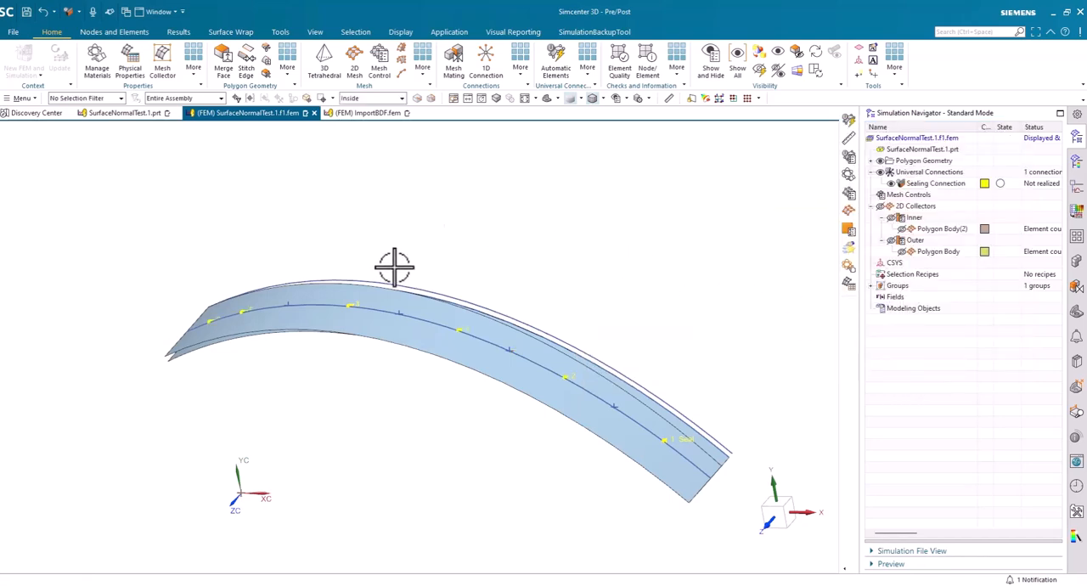
# Generate the sealing connection's elements along the spline as CBUSH with RBE3 spiders using Automatic Elements, and inspect them between the curved surfaces
pyautogui.moveTo(393, 262); pyautogui.dragTo(211, 339, button='middle')
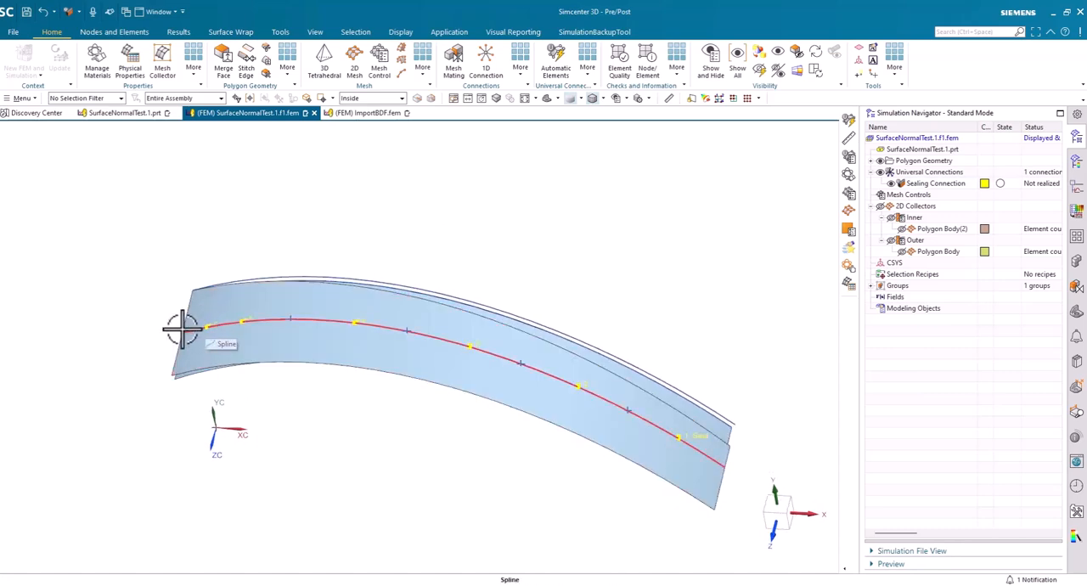
pyautogui.moveTo(173, 326); pyautogui.dragTo(227, 331, button='middle')
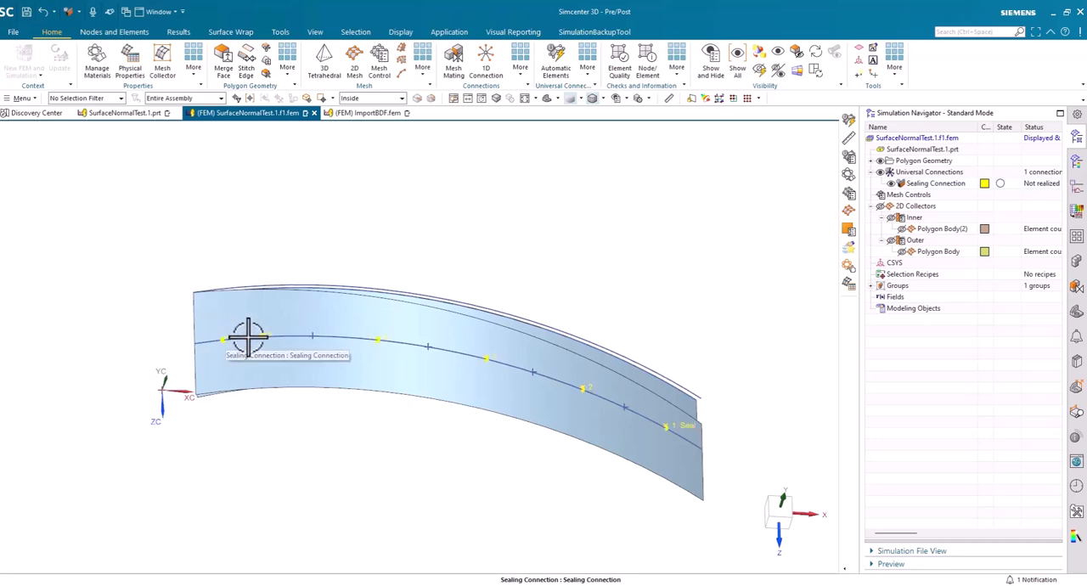
pyautogui.moveTo(247, 333)
pyautogui.mouseDown(button='middle')
pyautogui.moveTo(454, 485)
pyautogui.moveTo(616, 505)
pyautogui.moveTo(638, 467)
pyautogui.mouseUp(button='middle')
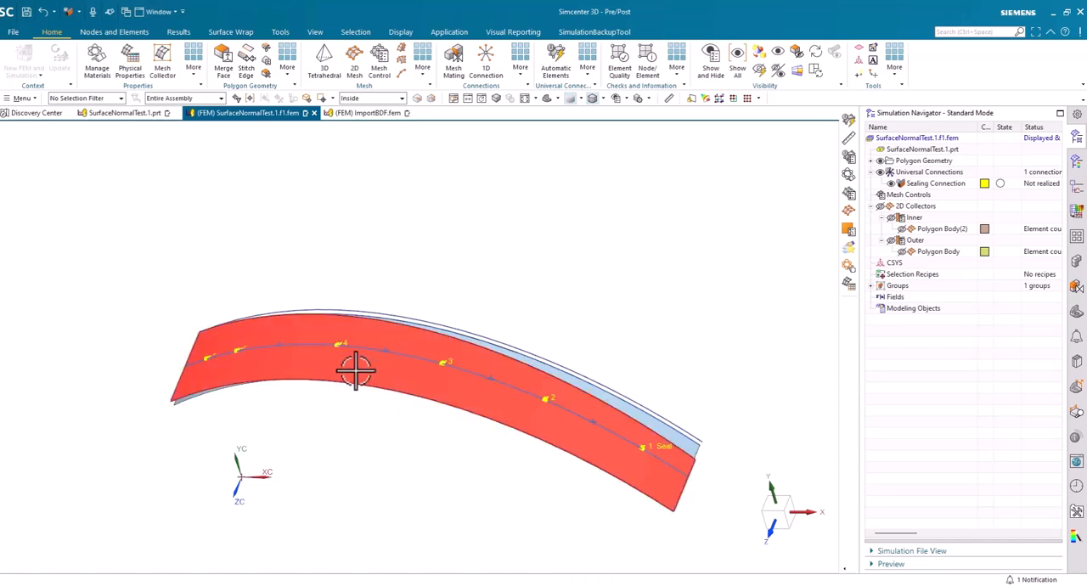
pyautogui.moveTo(403, 445)
pyautogui.mouseDown(button='middle')
pyautogui.moveTo(374, 516)
pyautogui.moveTo(407, 439)
pyautogui.moveTo(735, 319)
pyautogui.mouseUp(button='middle')
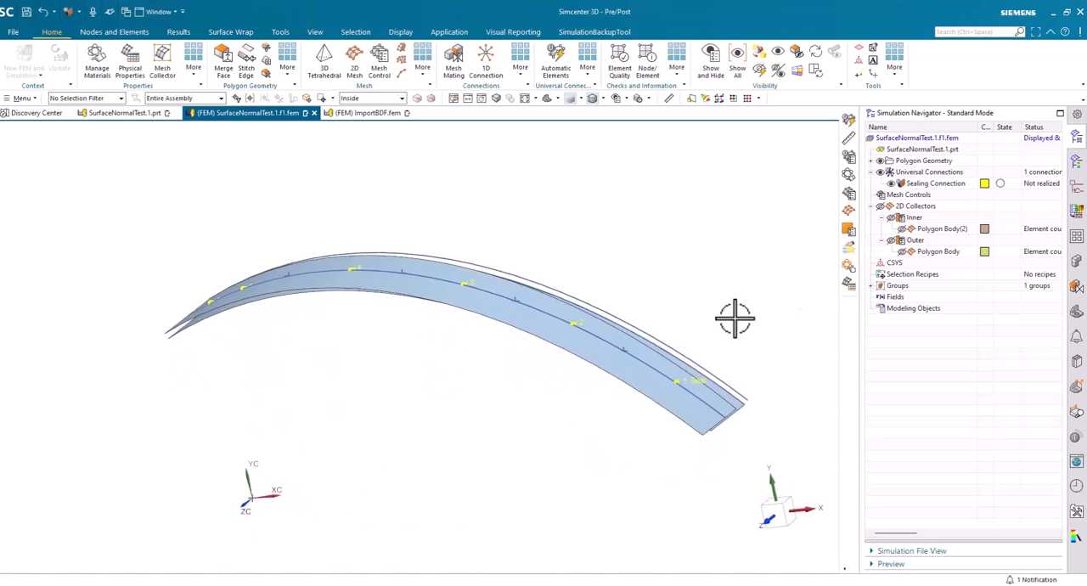
pyautogui.click(559, 63)
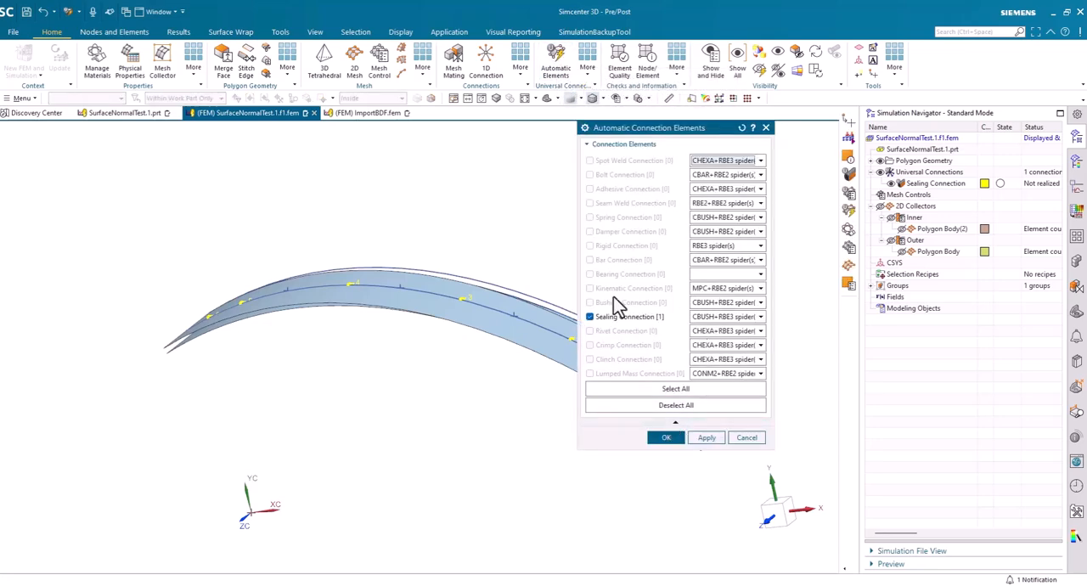
pyautogui.click(666, 437)
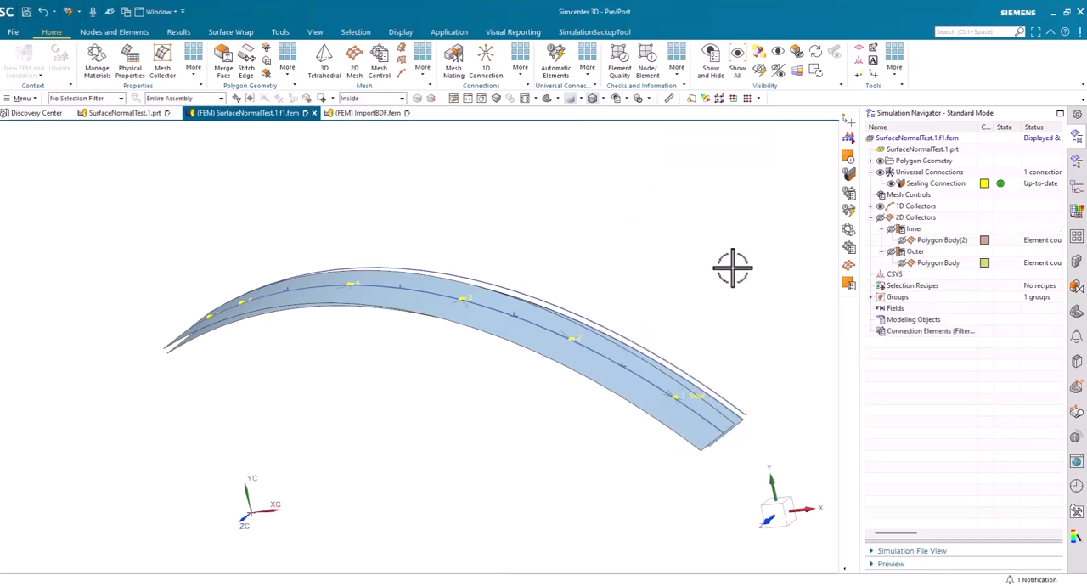
pyautogui.moveTo(703, 291); pyautogui.dragTo(738, 260, button='middle')
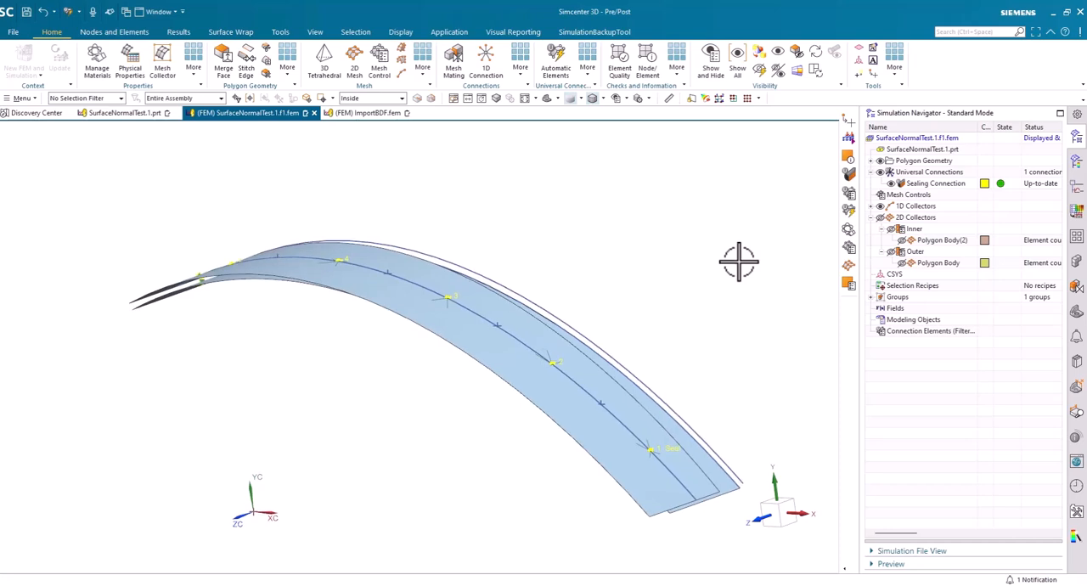
pyautogui.moveTo(738, 261); pyautogui.dragTo(738, 261, button='middle')
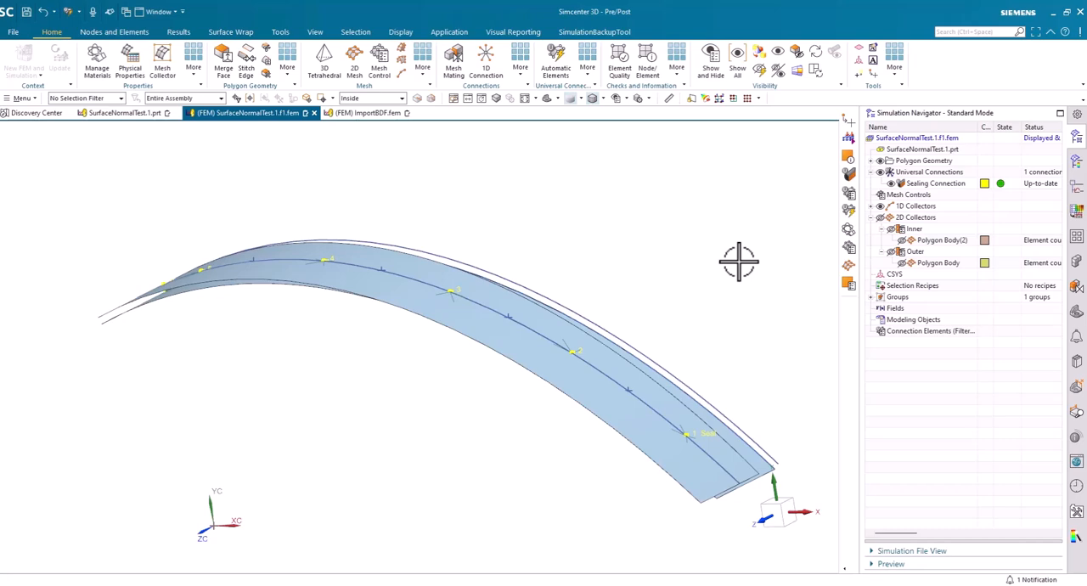
pyautogui.moveTo(738, 261); pyautogui.dragTo(738, 260, button='middle')
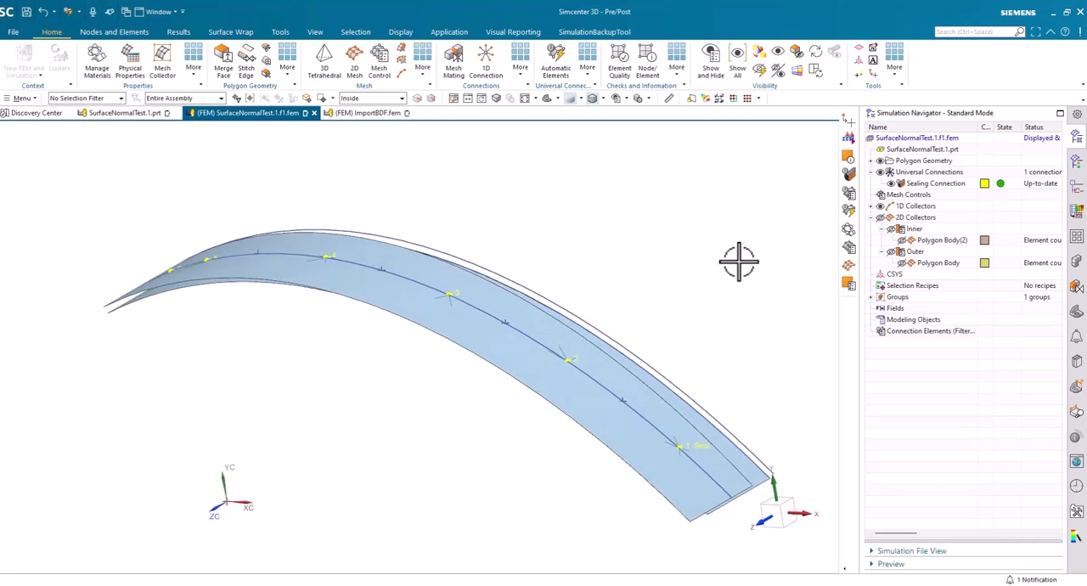